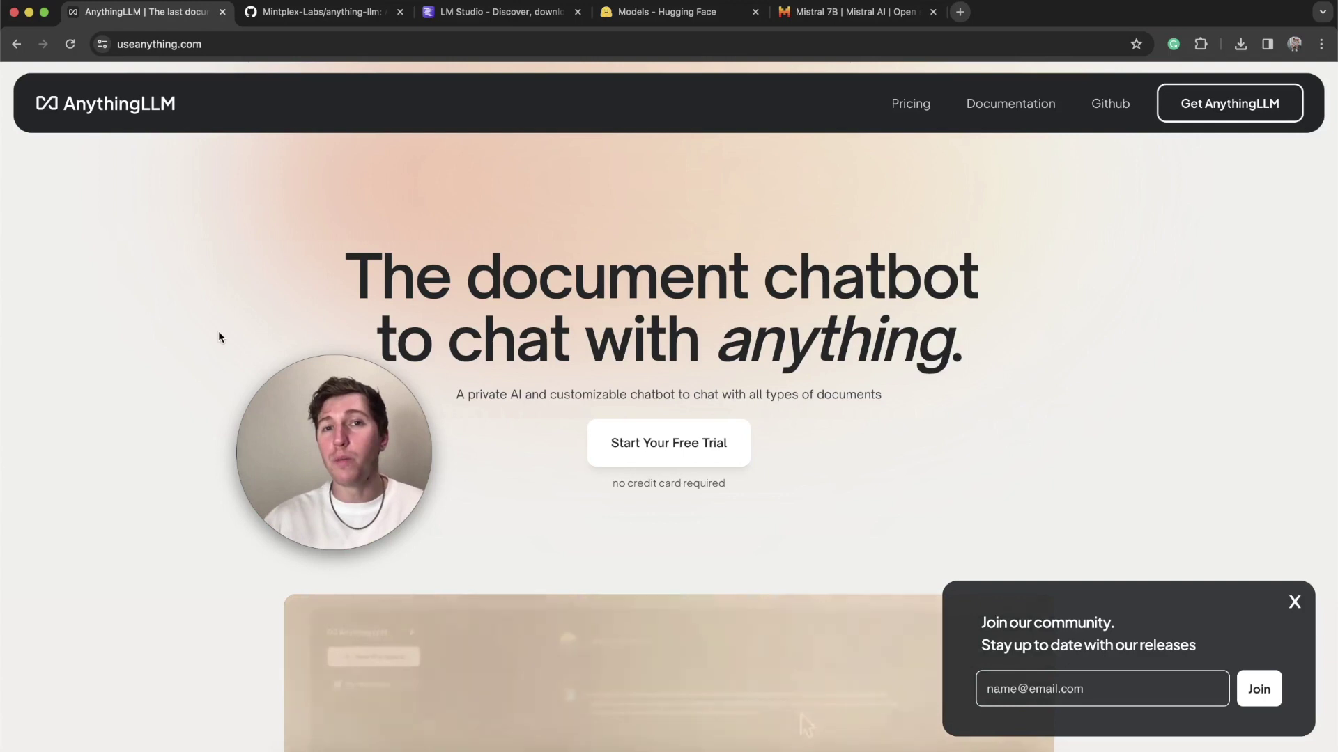
Show the Mintplex-Labs/anything-llm GitHub repository, the full-stack documents-to-chatbot application.
left_click(310, 13)
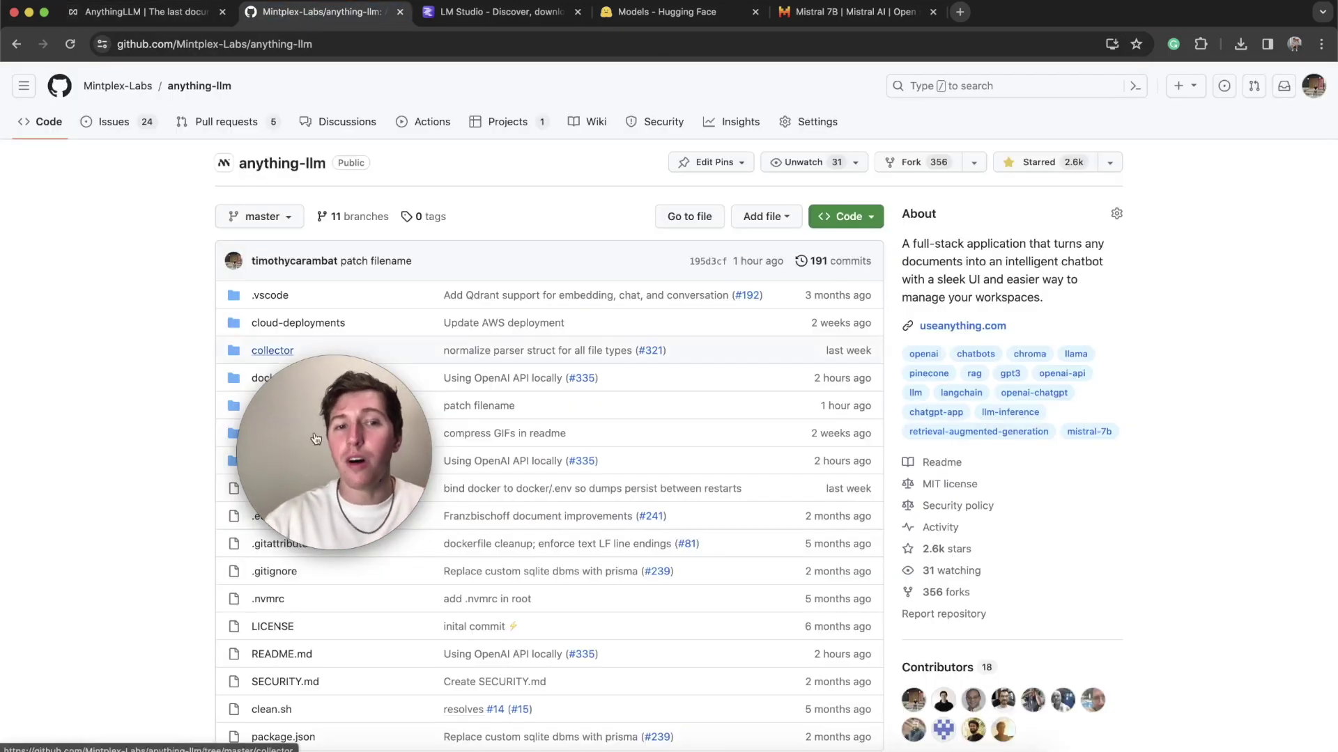
left_click_drag(327, 438, 161, 350)
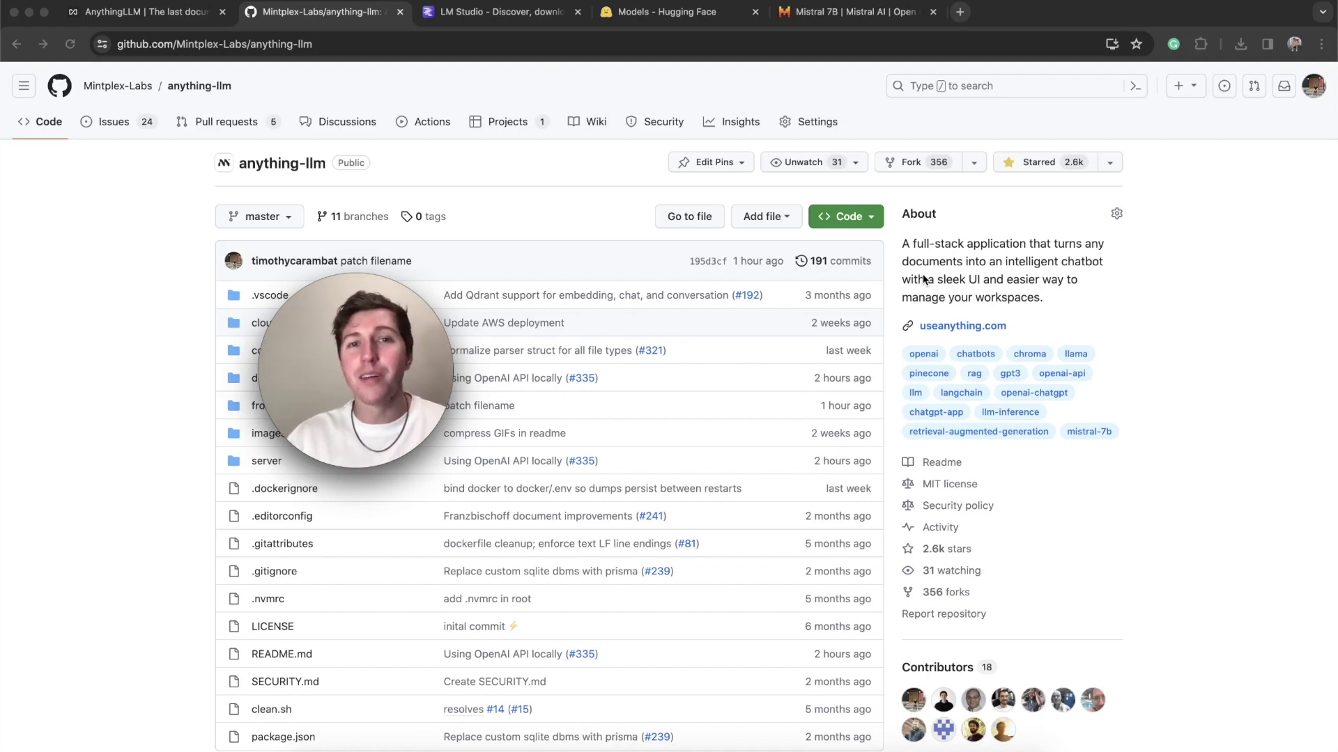
Bring up lmstudio.ai with its version 0.2.8 Mac and Windows downloads.
left_click(537, 17)
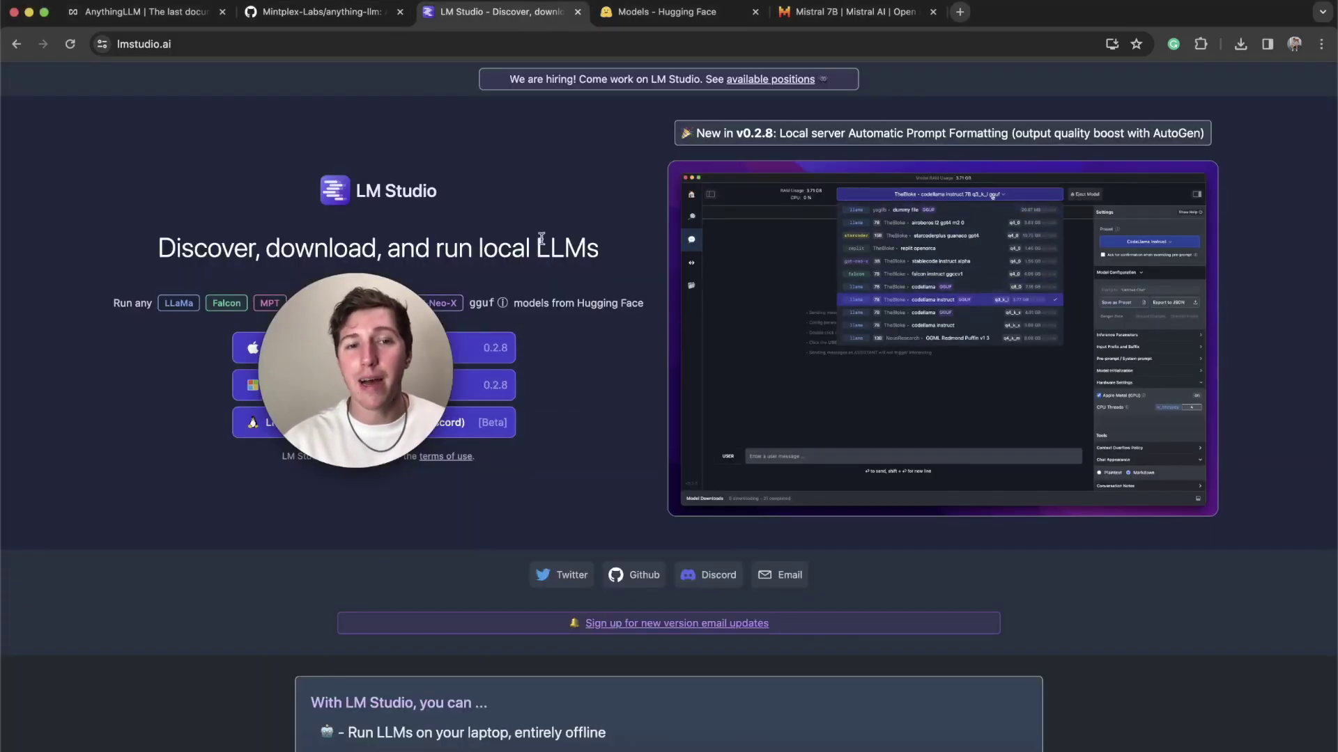
left_click_drag(368, 386, 547, 271)
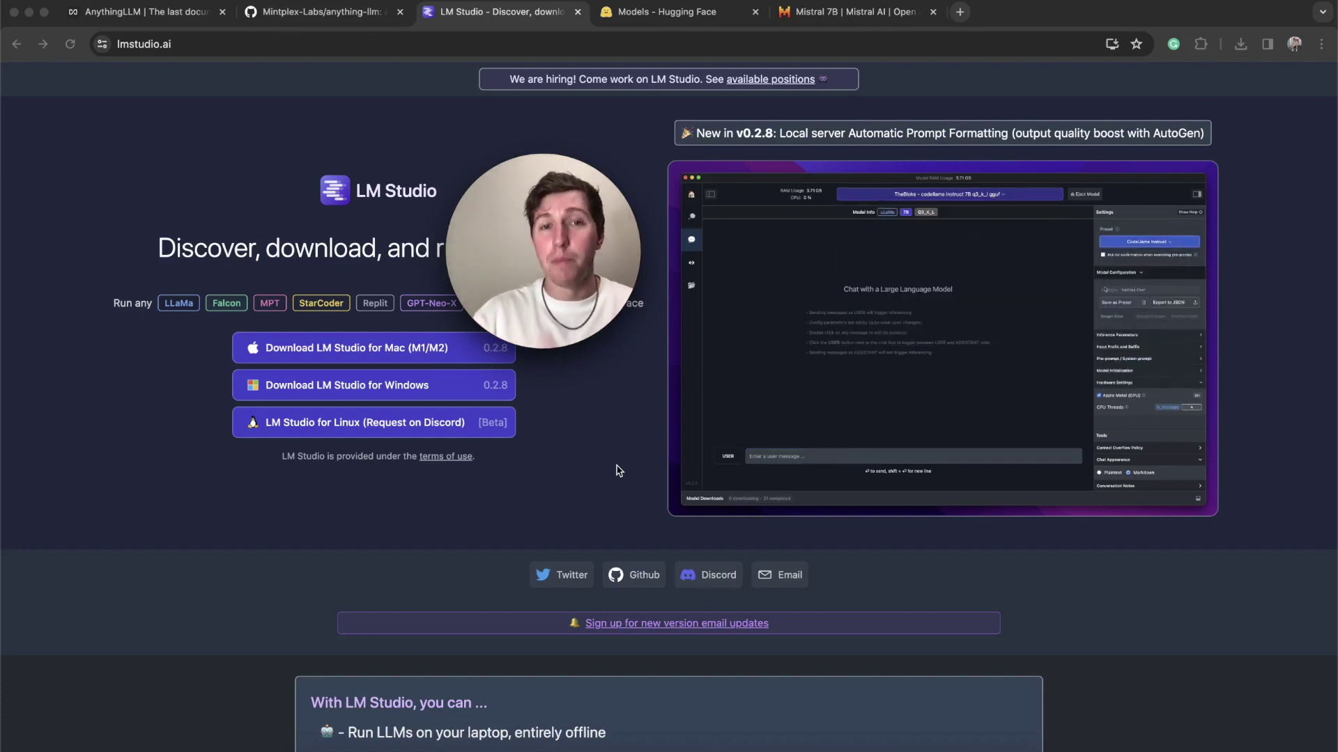
Move to the Hugging Face Models listing and scroll through the trending models.
key("ctrl+Tab")
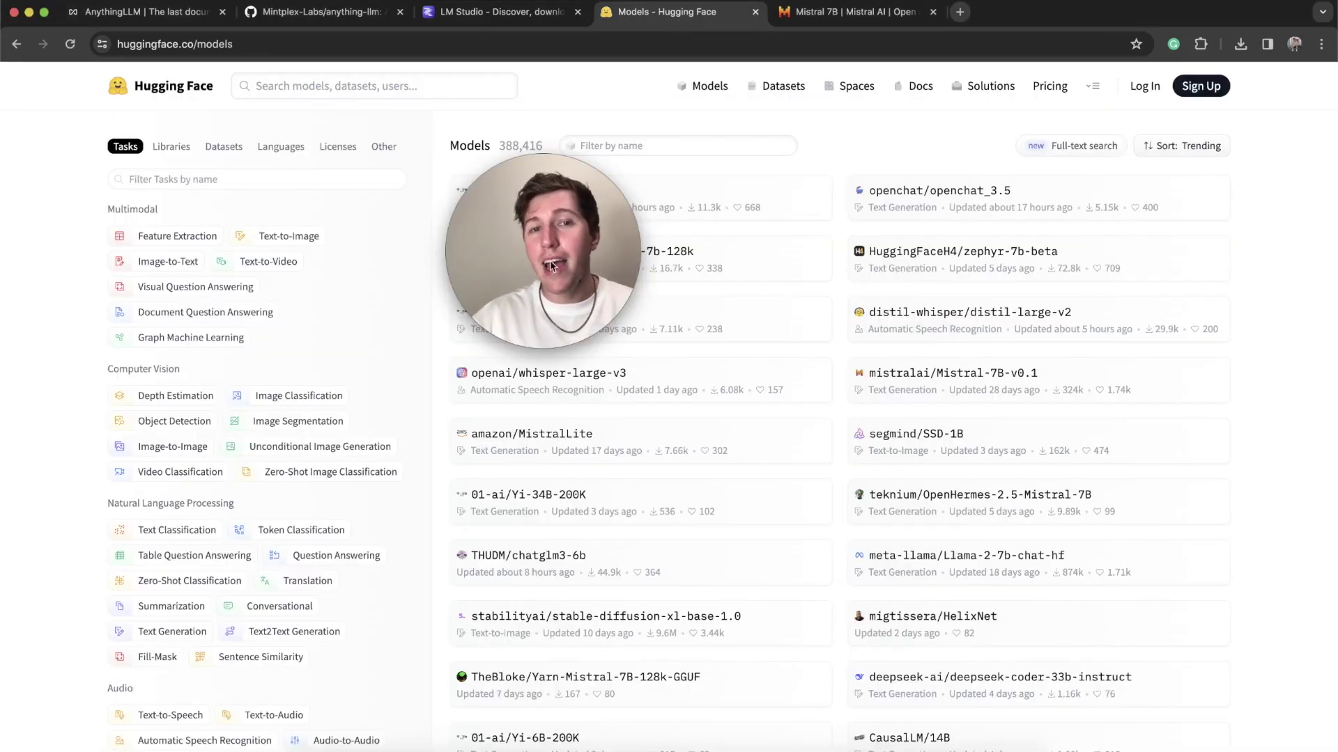
scroll(758, 392, "down", 6)
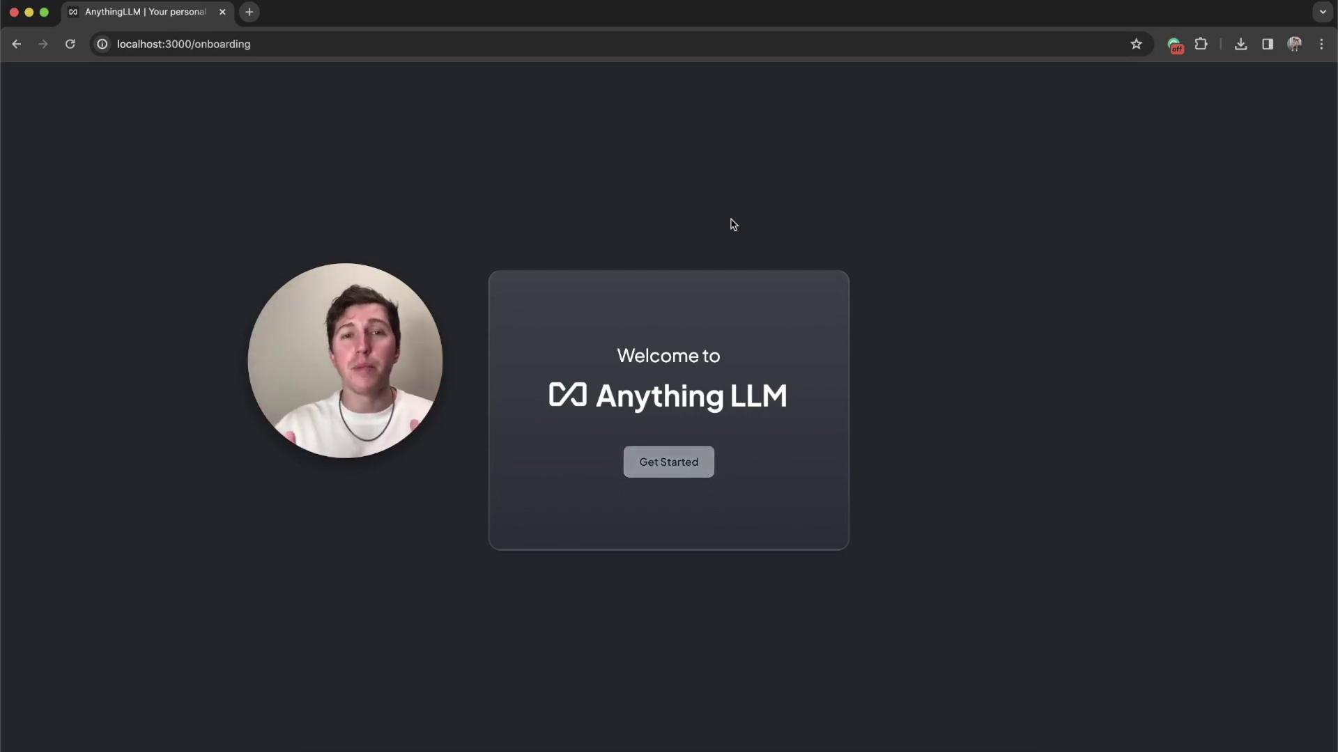
Get Started from the localhost:3000 welcome screen to reach the LLM Preference step.
left_click(682, 471)
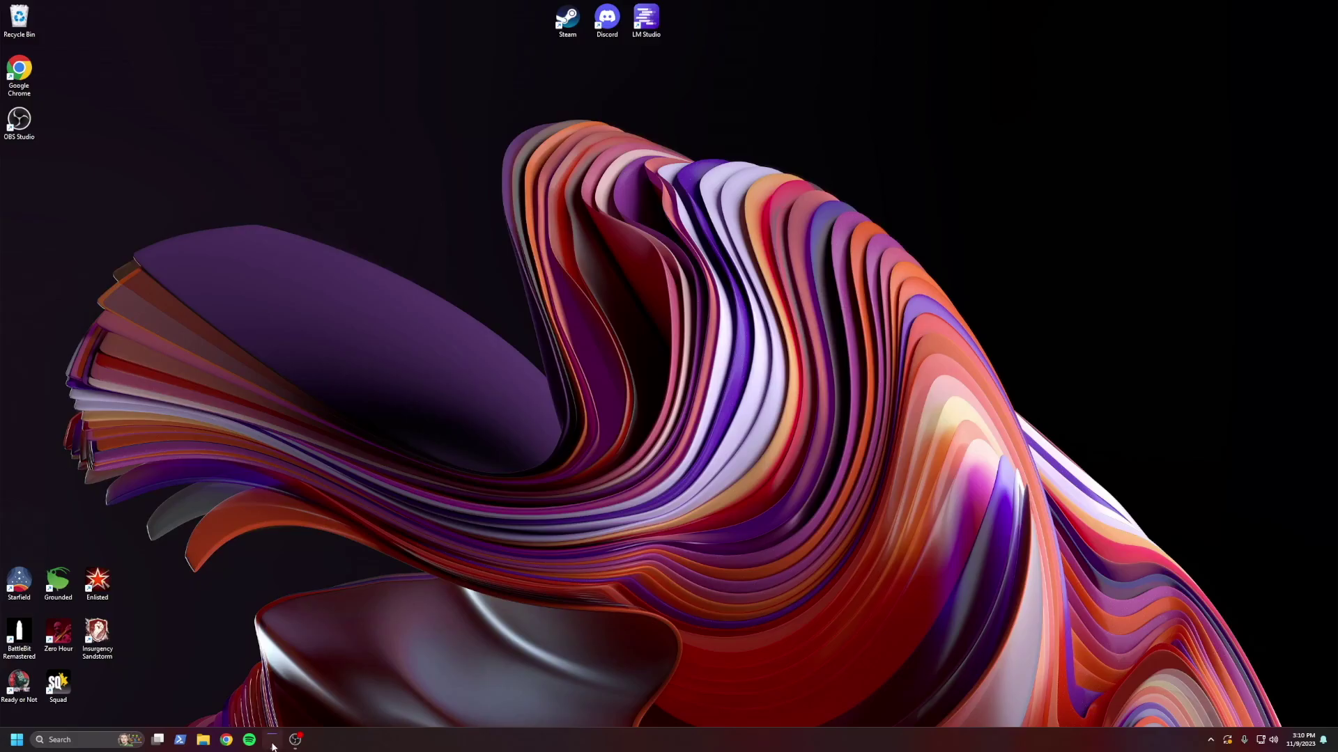
Open LM Studio on its Home discovery page with the old Vicuna search cleared.
left_click(272, 744)
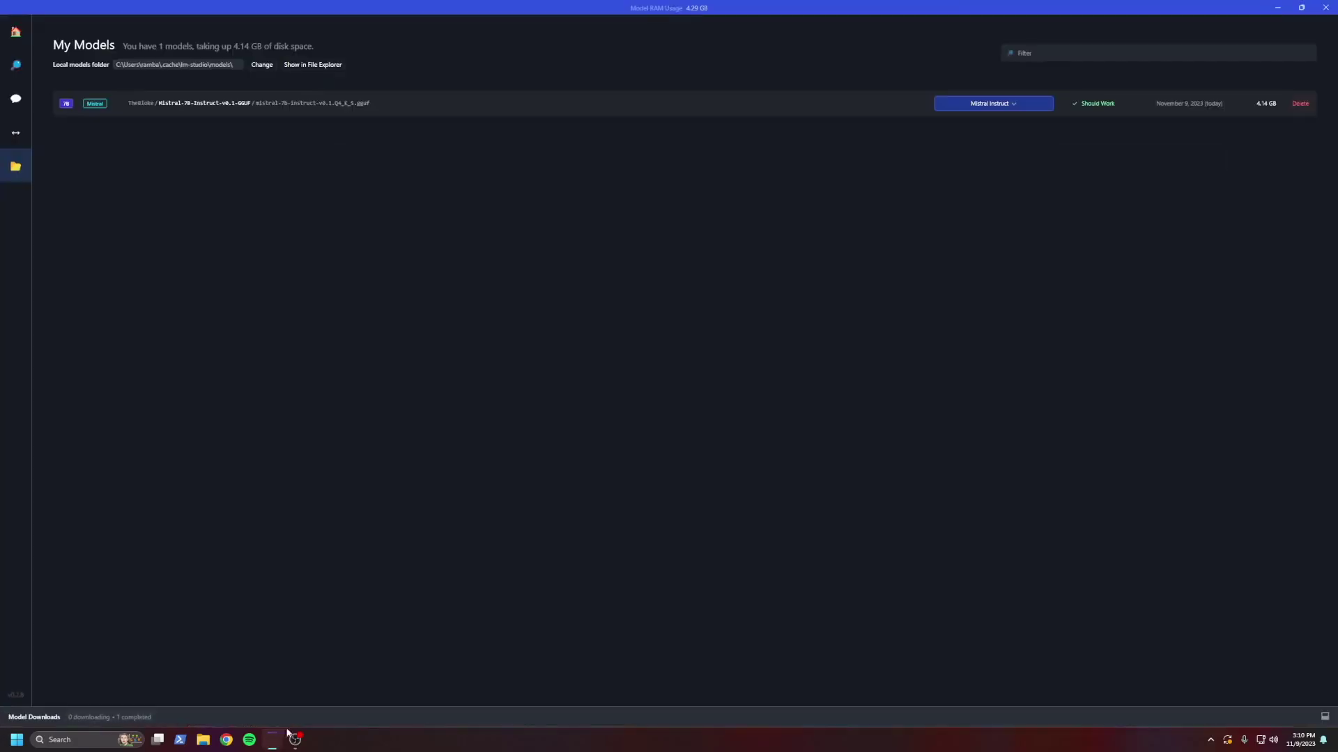
left_click(15, 32)
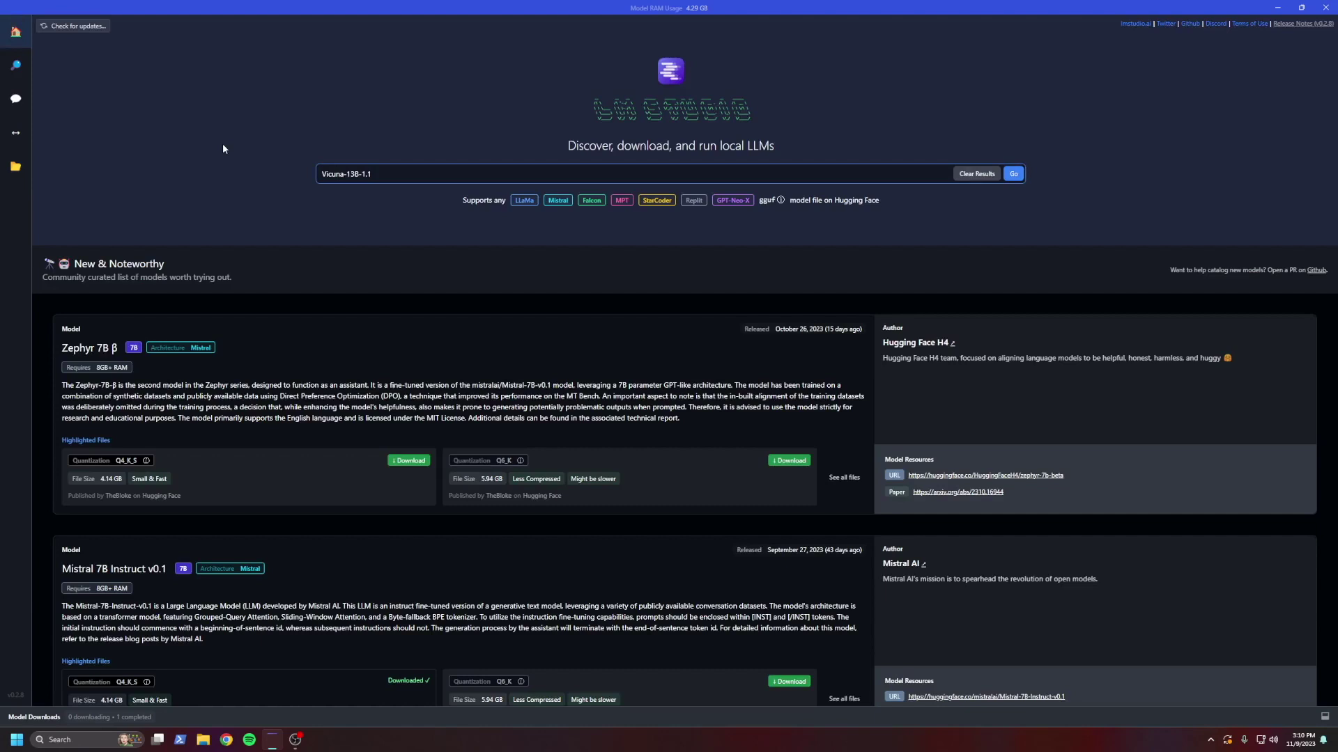
key("Escape")
Scroll to the downloaded Mistral 7B Instruct v0.1 model, highlighting '7B' and 'Instruct', then back up.
scroll(304, 427, "down", 3)
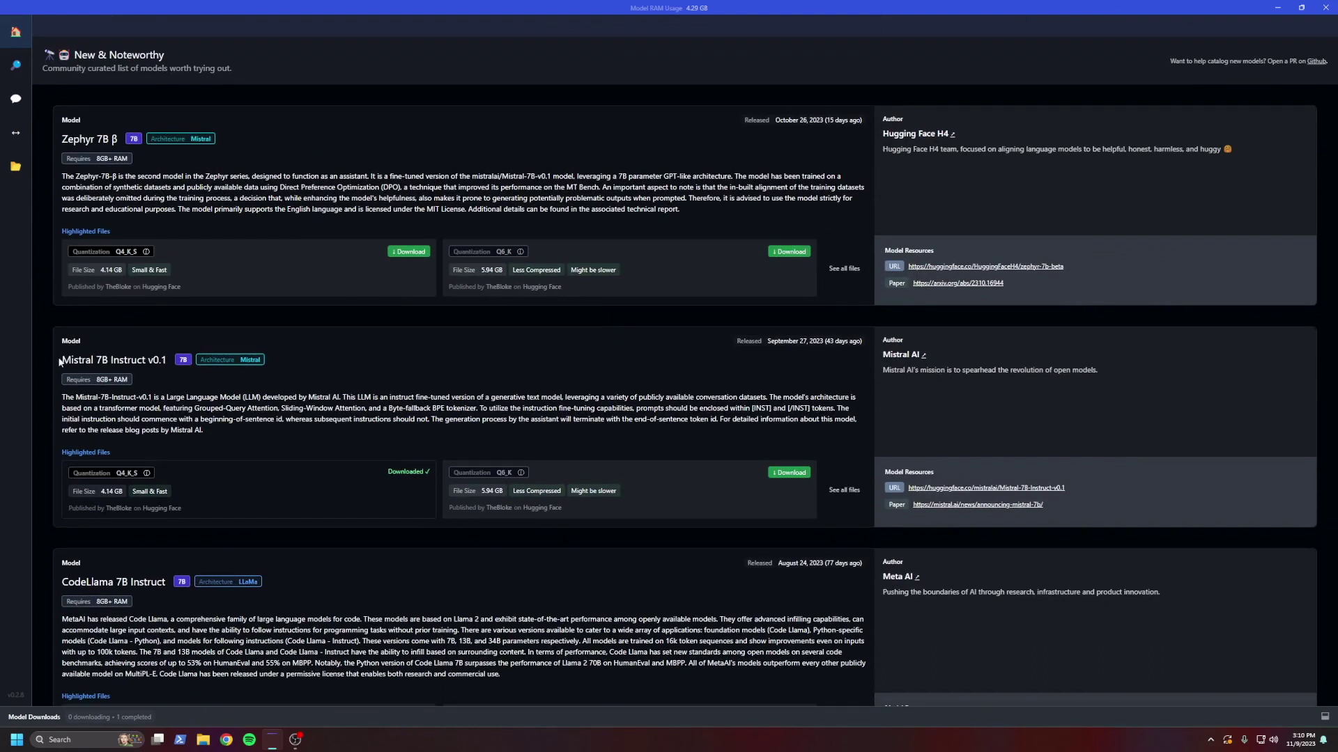
left_click_drag(62, 360, 136, 365)
double_click(102, 360)
double_click(129, 358)
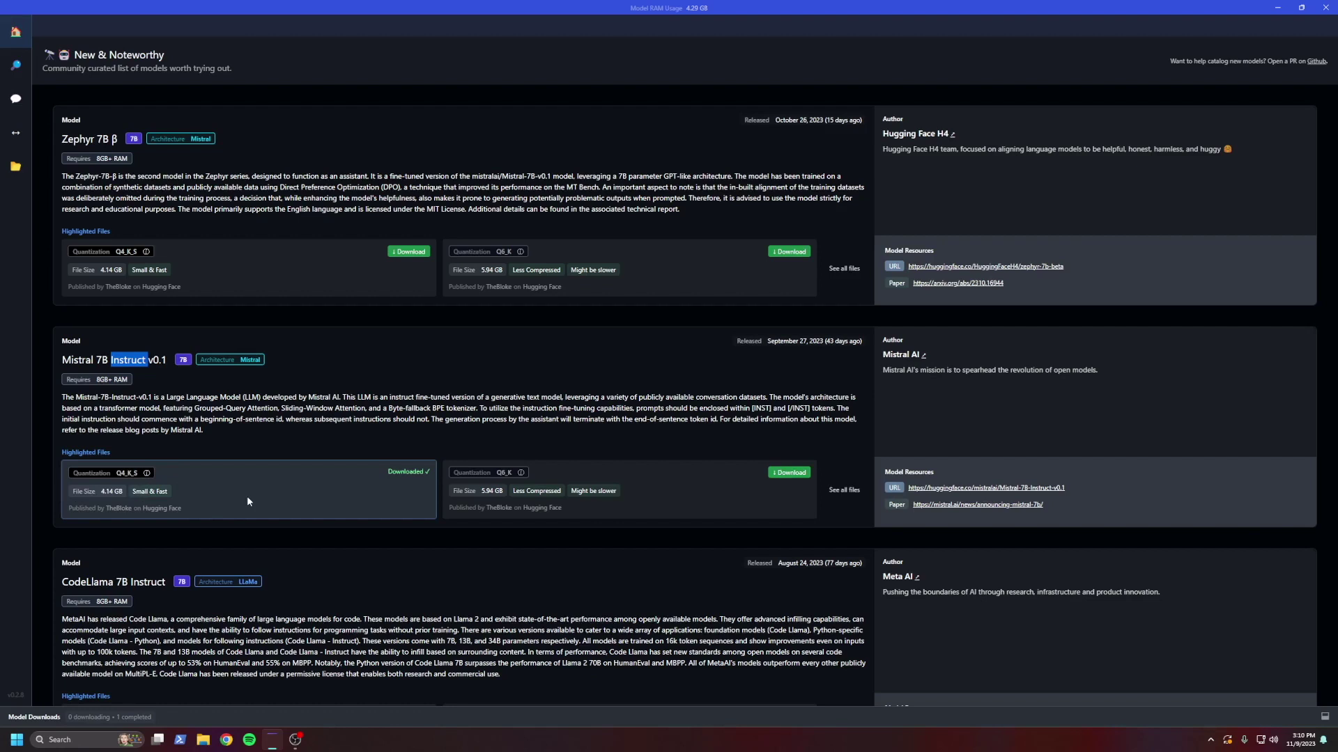
scroll(224, 496, "down", 3)
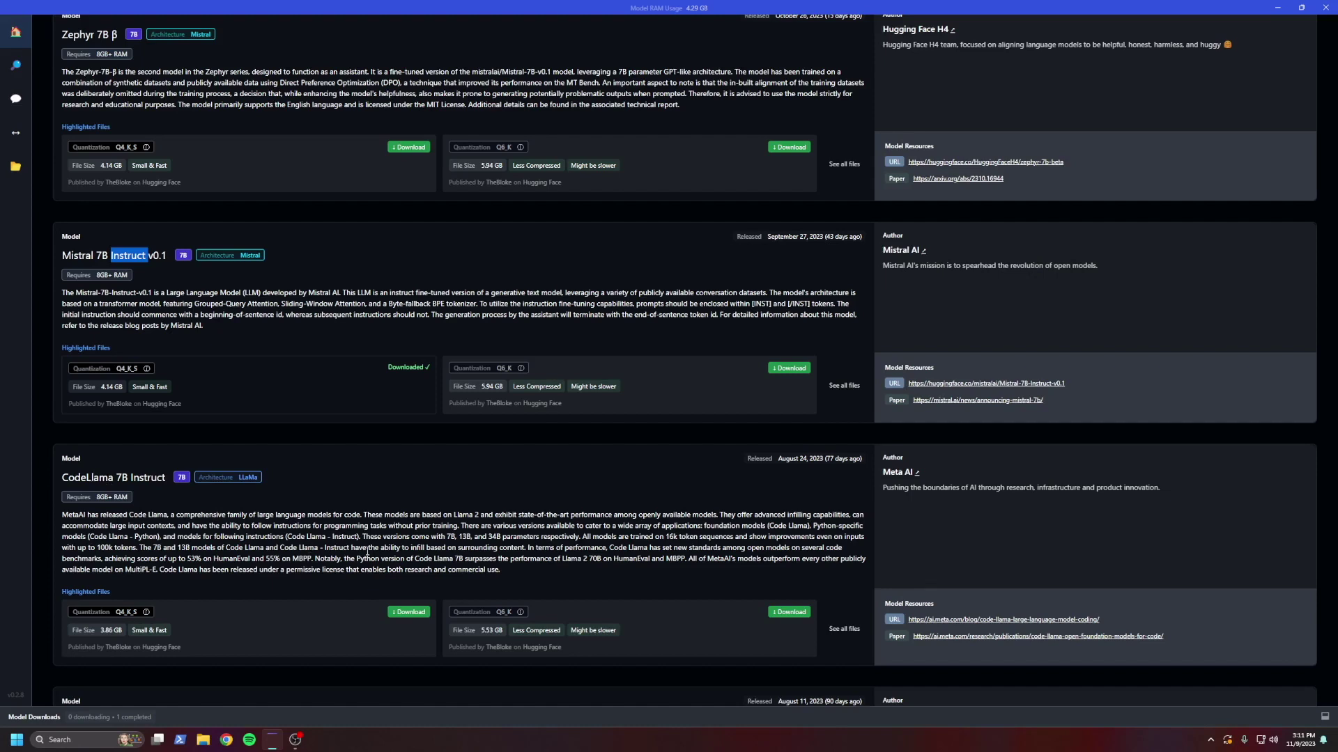
scroll(389, 541, "up", 9)
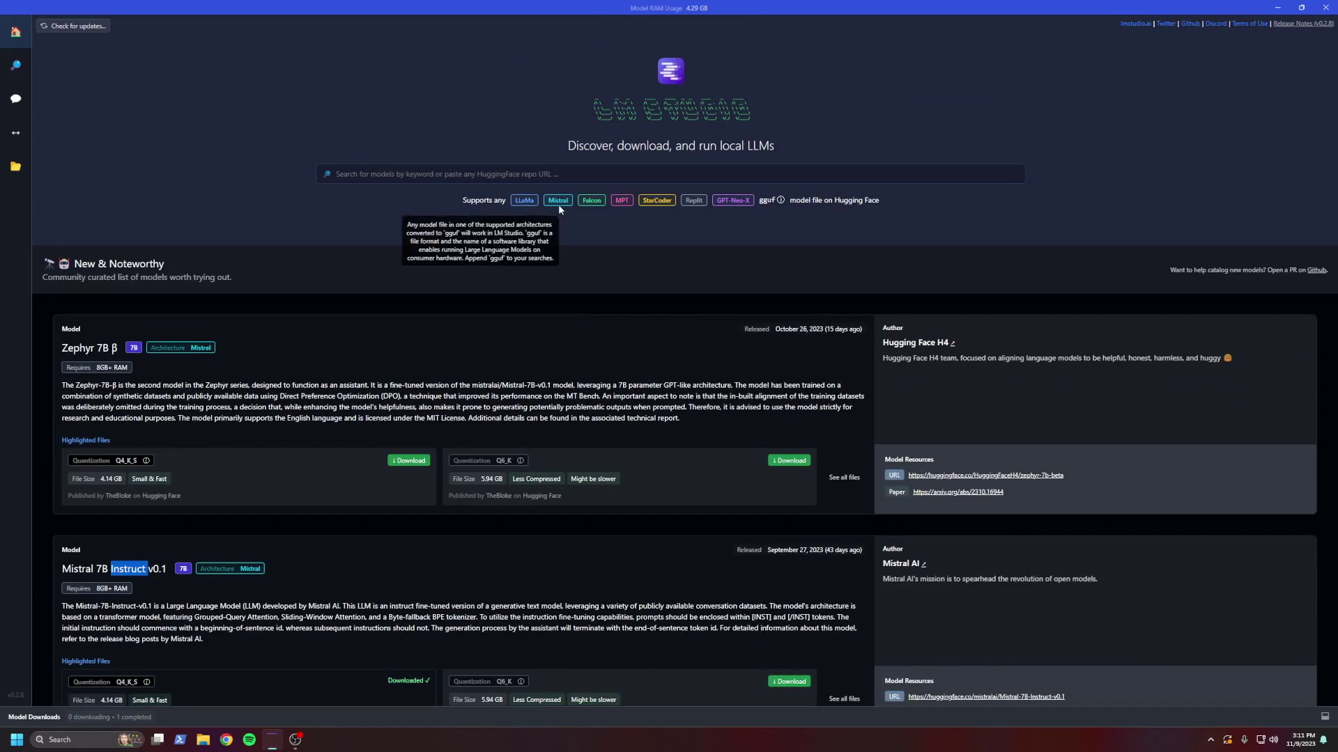
Run a trial 'Vicuna' model search, then return to the Home discovery page.
left_click(416, 172)
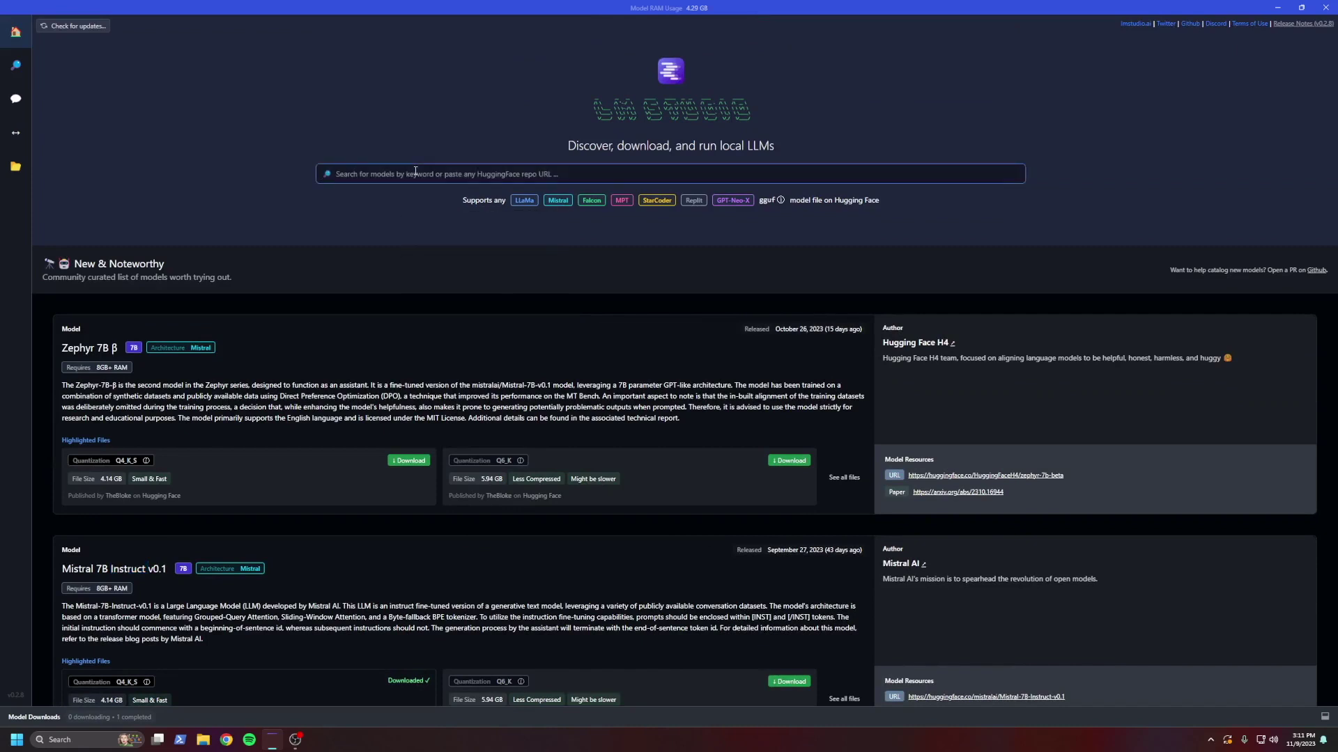
type("Vicun")
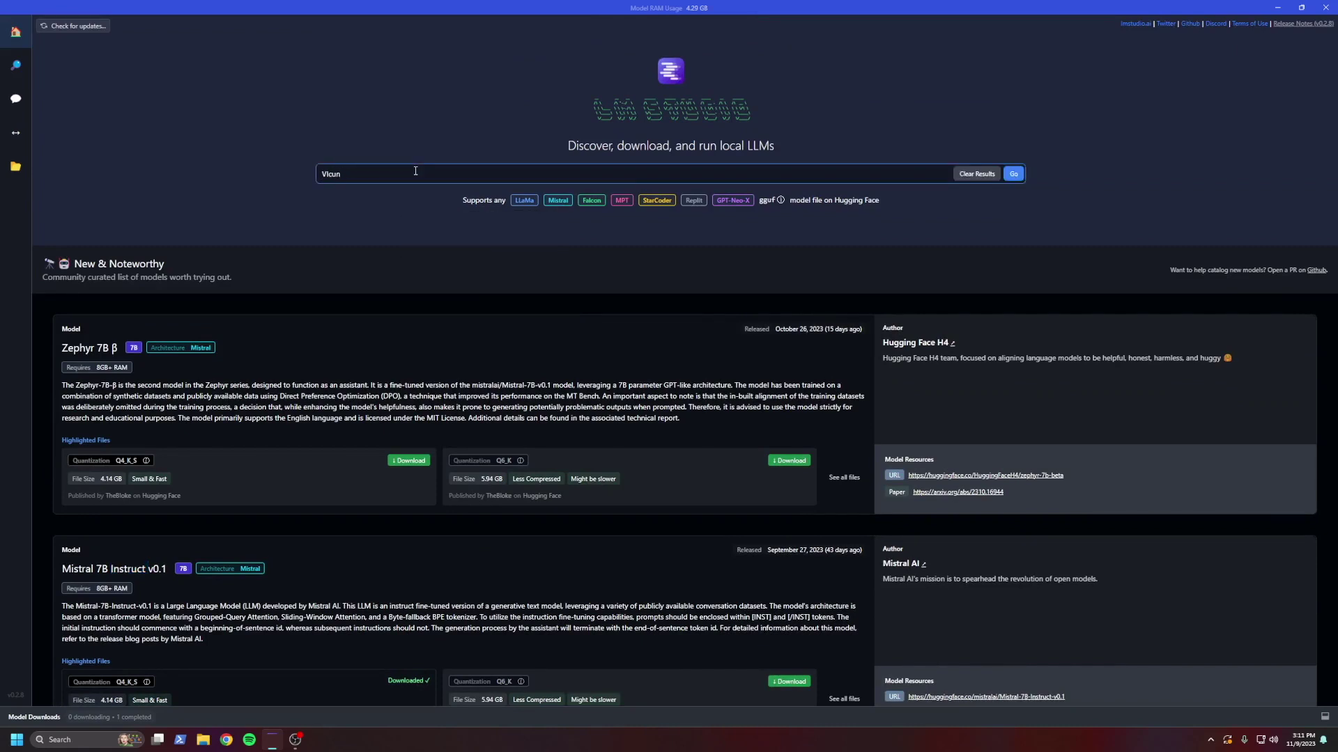
type("a")
key("Return")
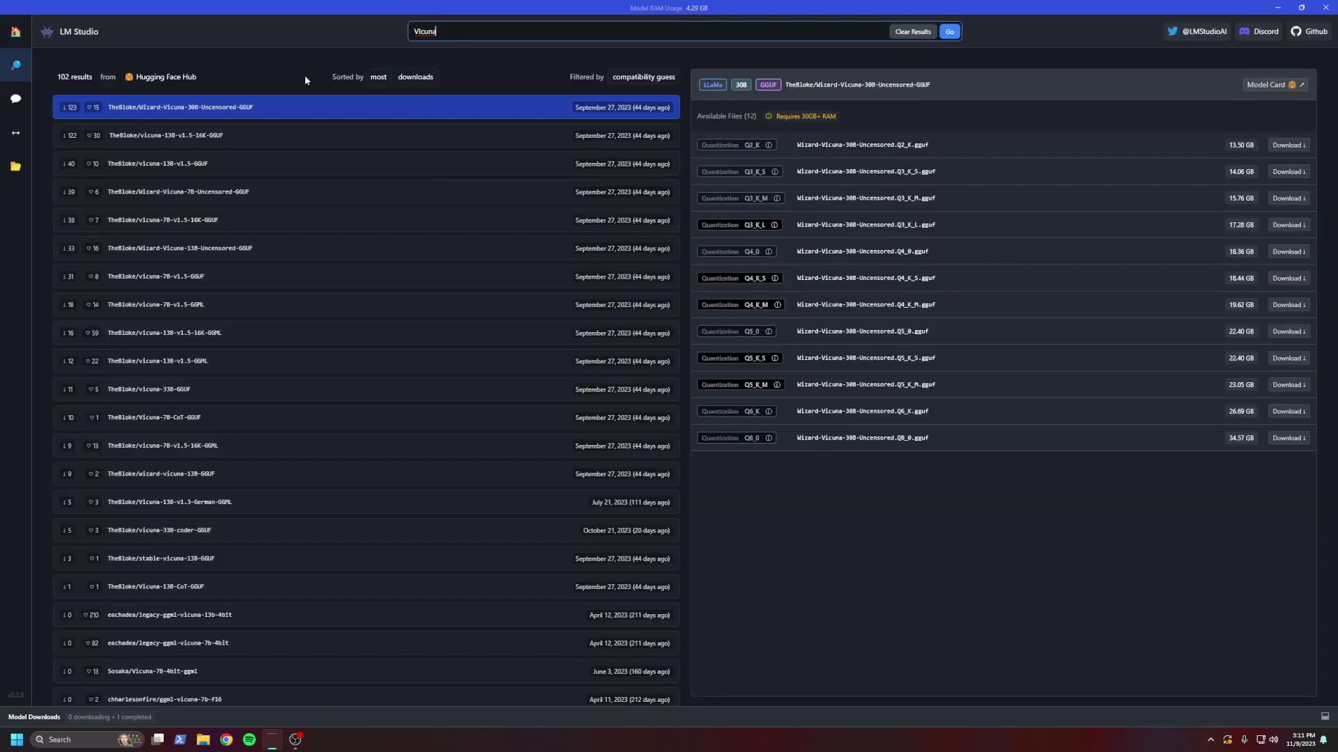
double_click(429, 32)
type("Dia")
left_click(15, 31)
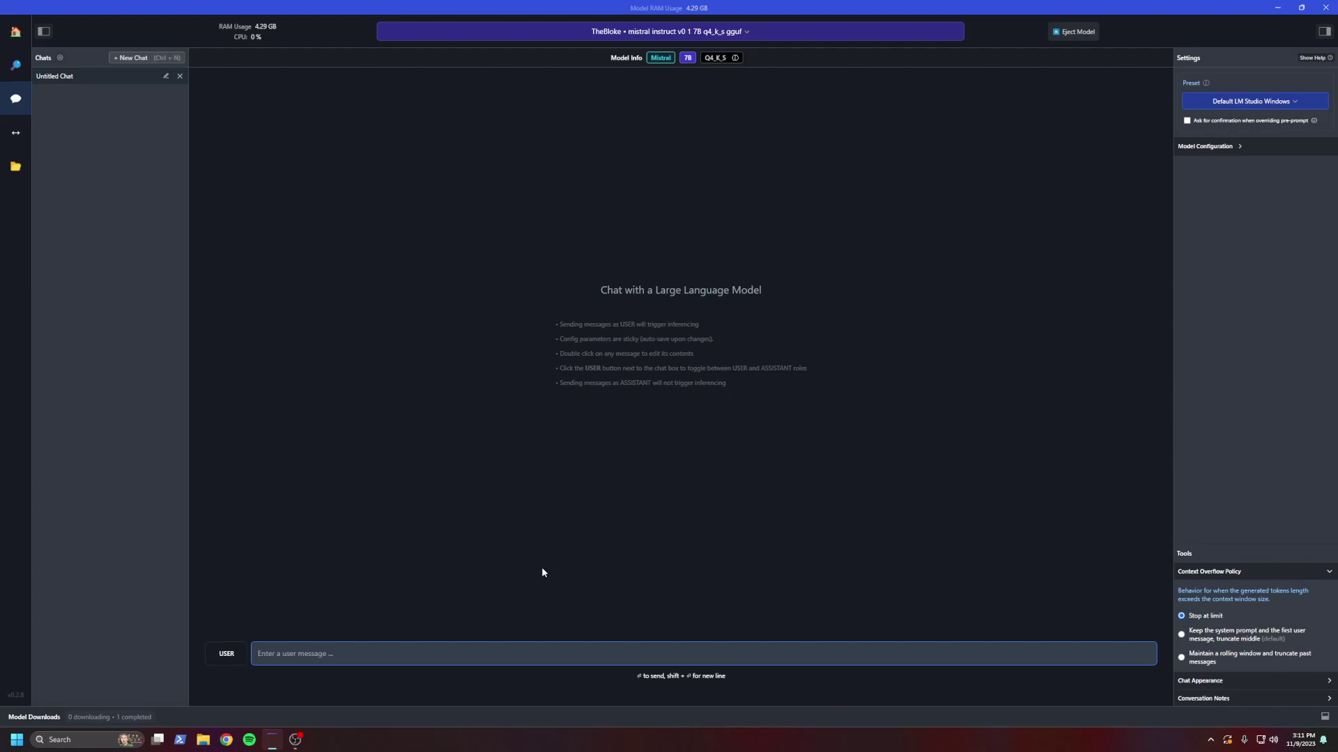
Clear the old Local Server logs and start the inference server on localhost:1234.
left_click(16, 132)
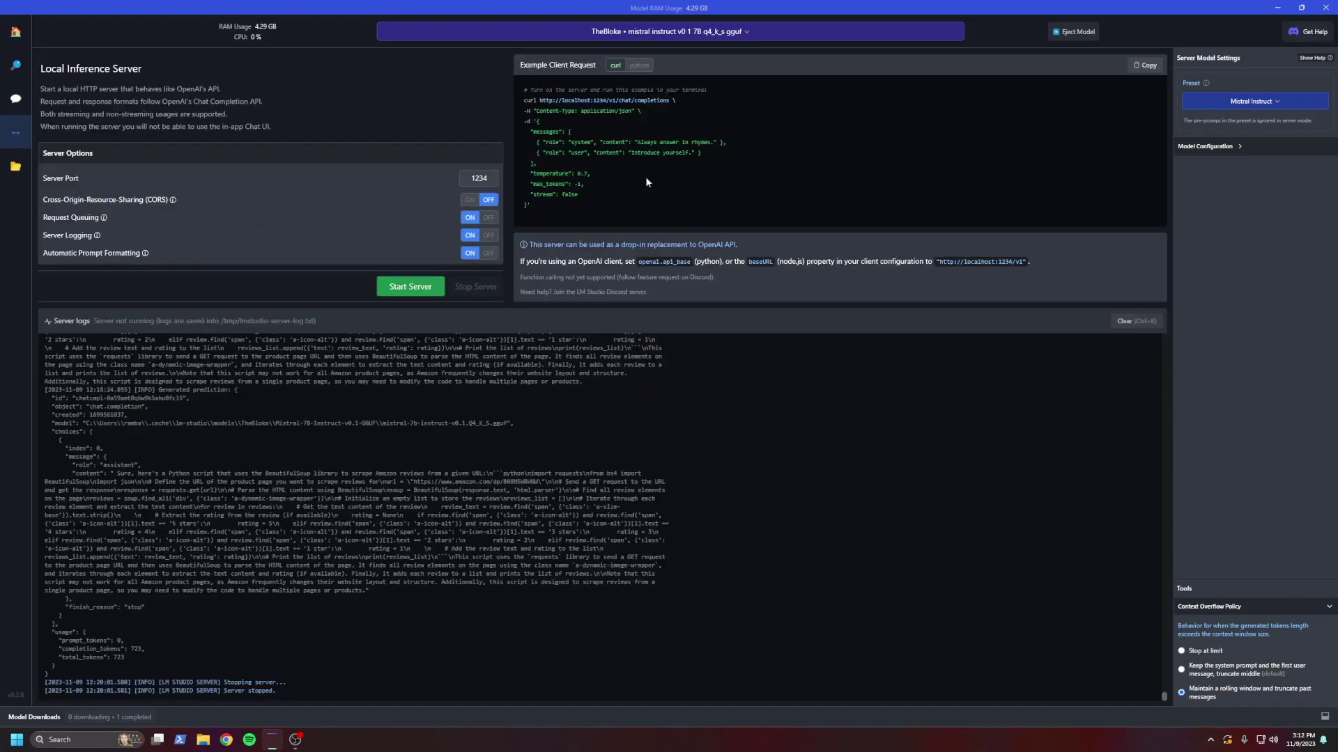
left_click(1126, 321)
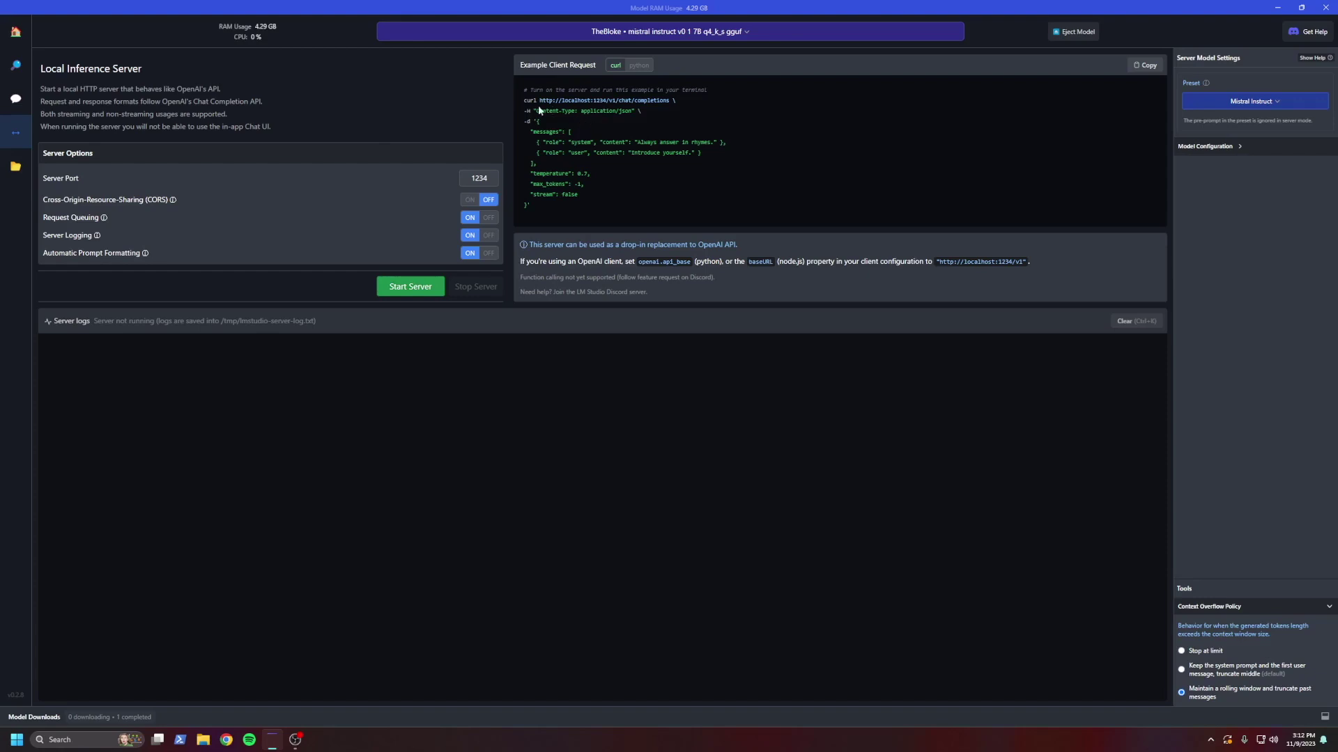
left_click_drag(540, 103, 608, 102)
left_click(428, 294)
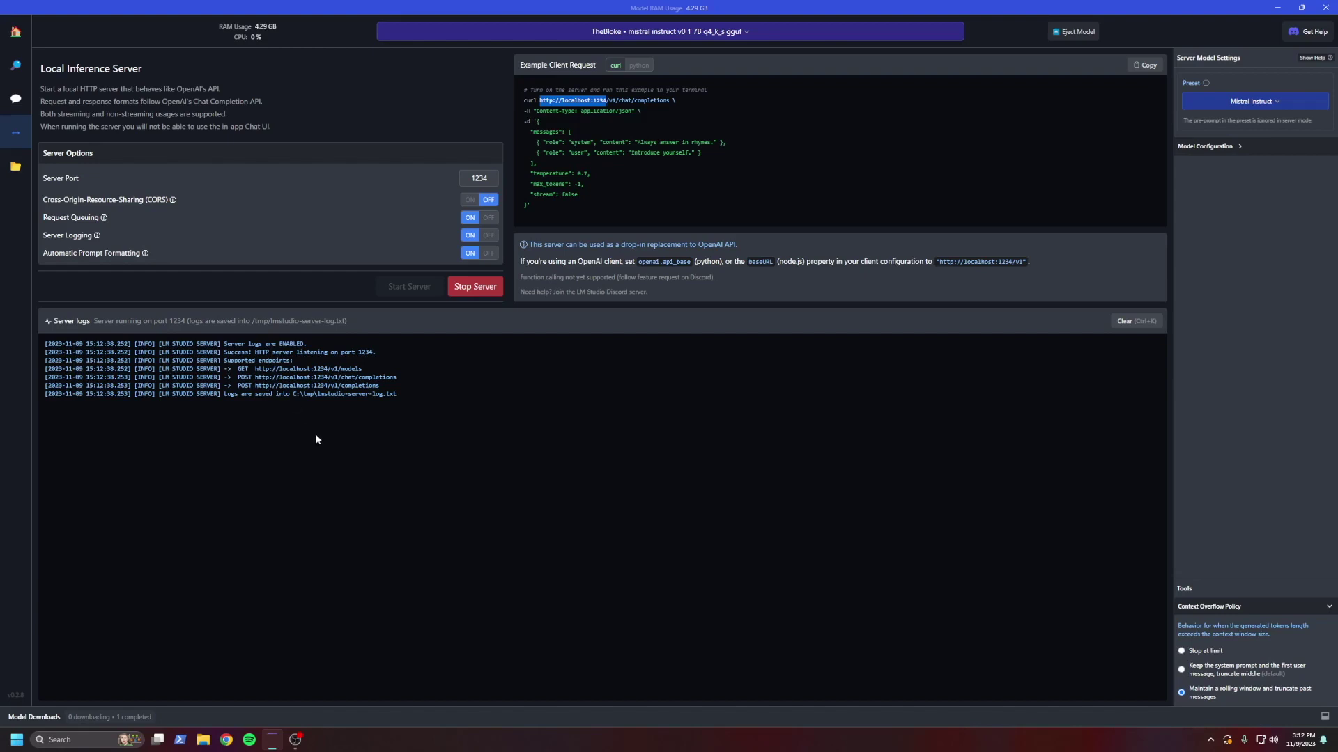
left_click(180, 739)
Copy ngrok's public forwarding URL from PowerShell and load it in a new Chrome tab.
left_click_drag(370, 171, 669, 352)
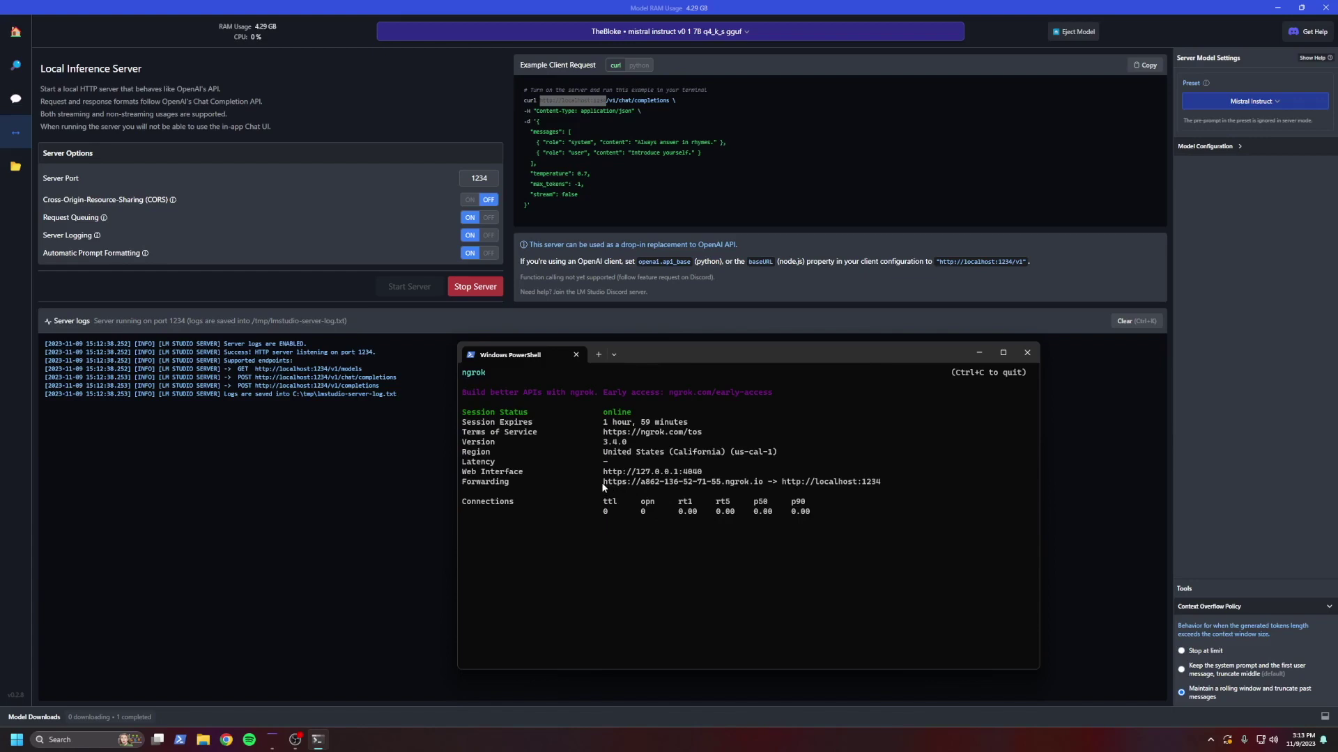
left_click_drag(603, 483, 761, 482)
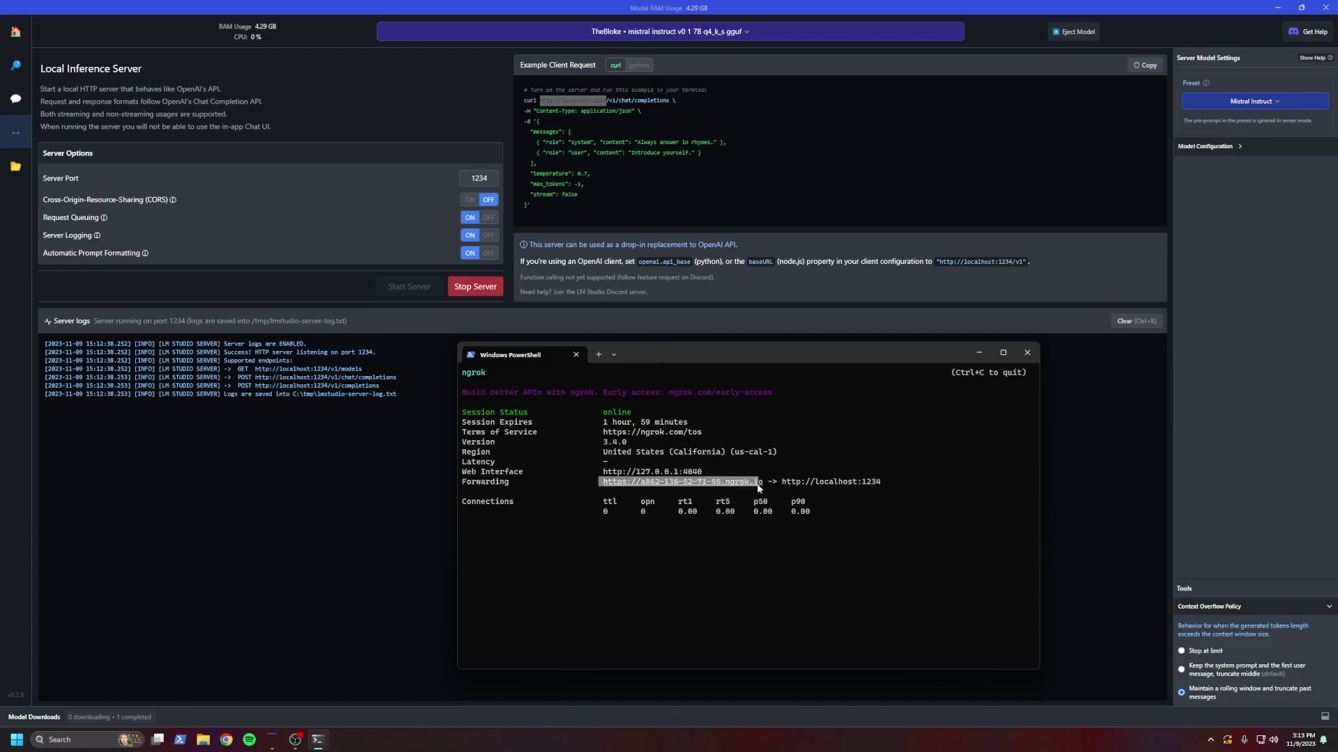
key("ctrl+c")
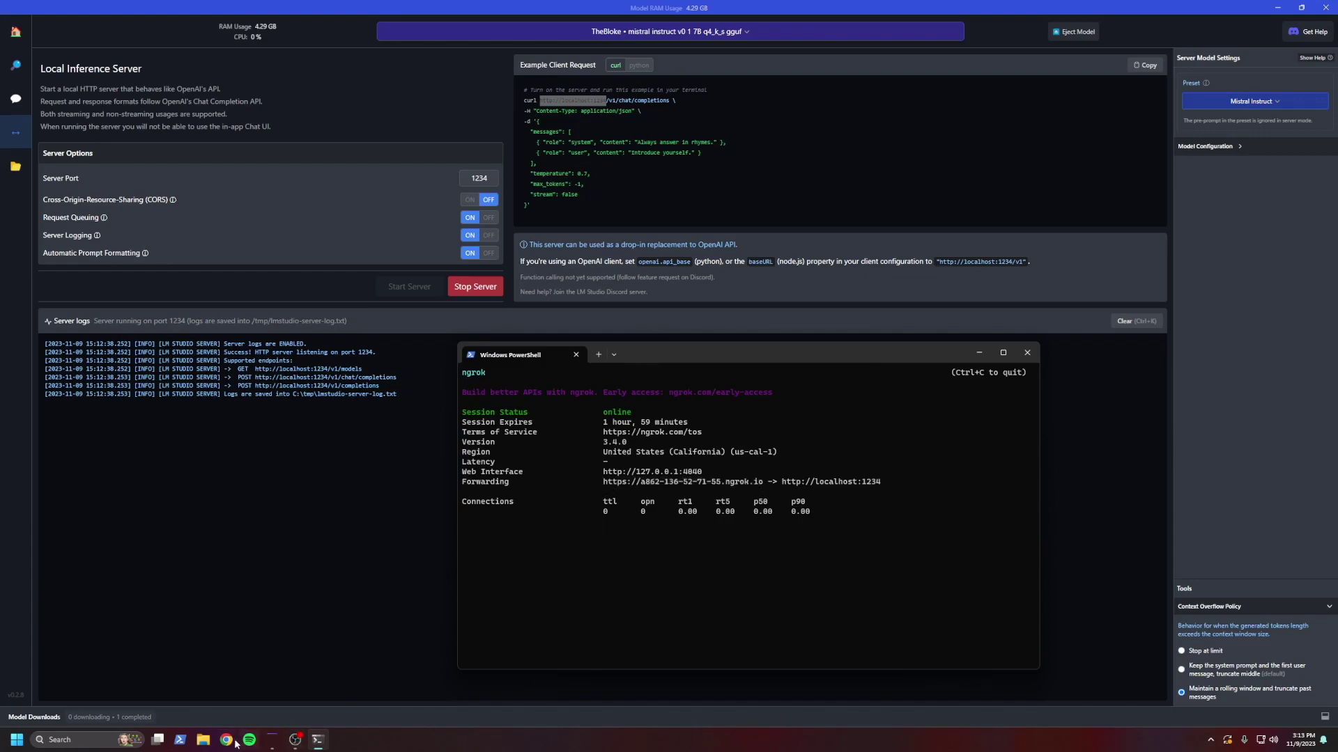
left_click(226, 740)
key("ctrl+v")
key("Return")
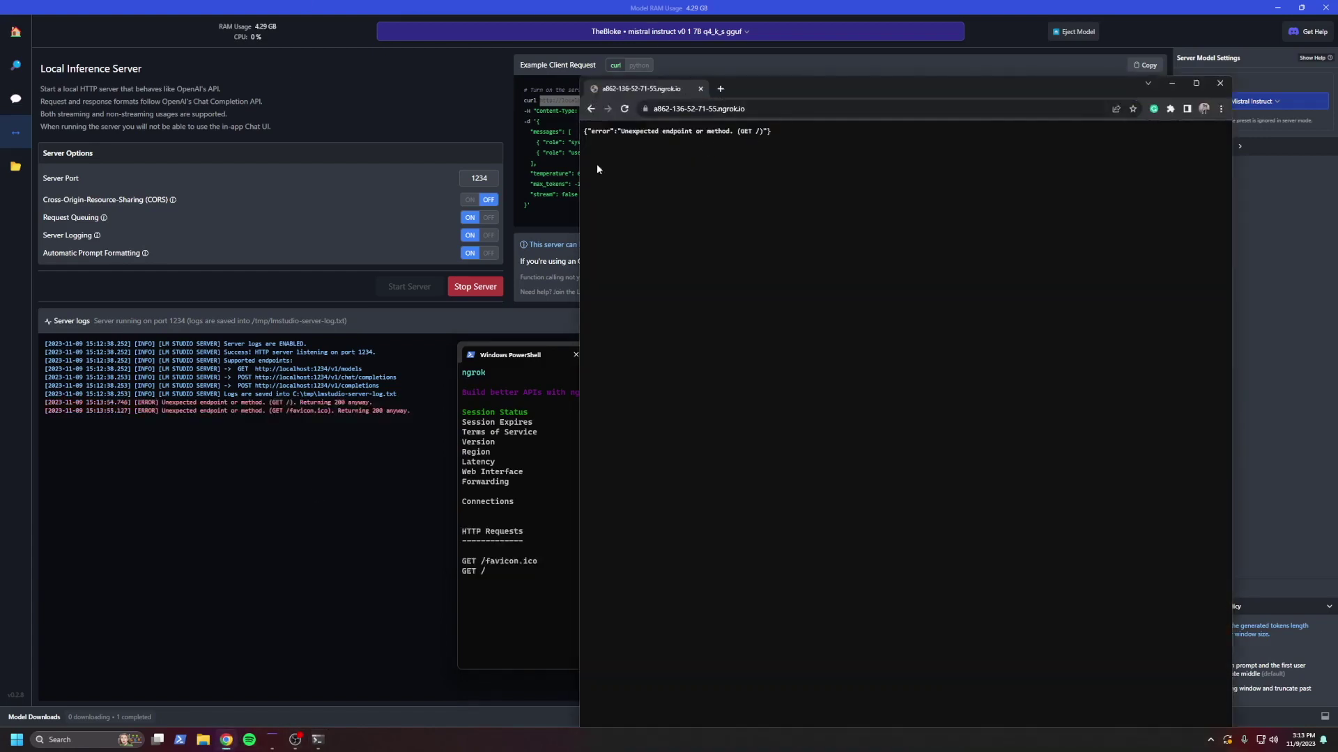
left_click(761, 111)
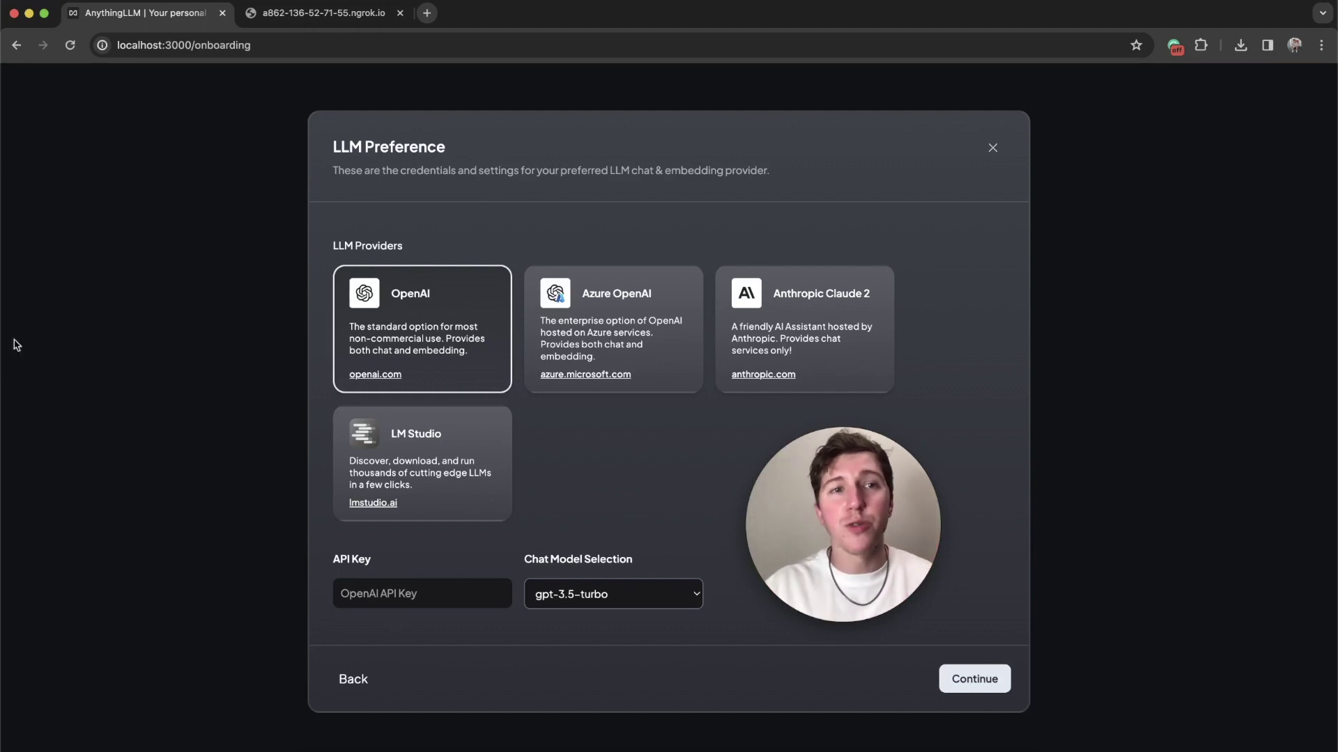
Copy the ngrok address from its browser tab.
left_click(348, 14)
left_click(302, 43)
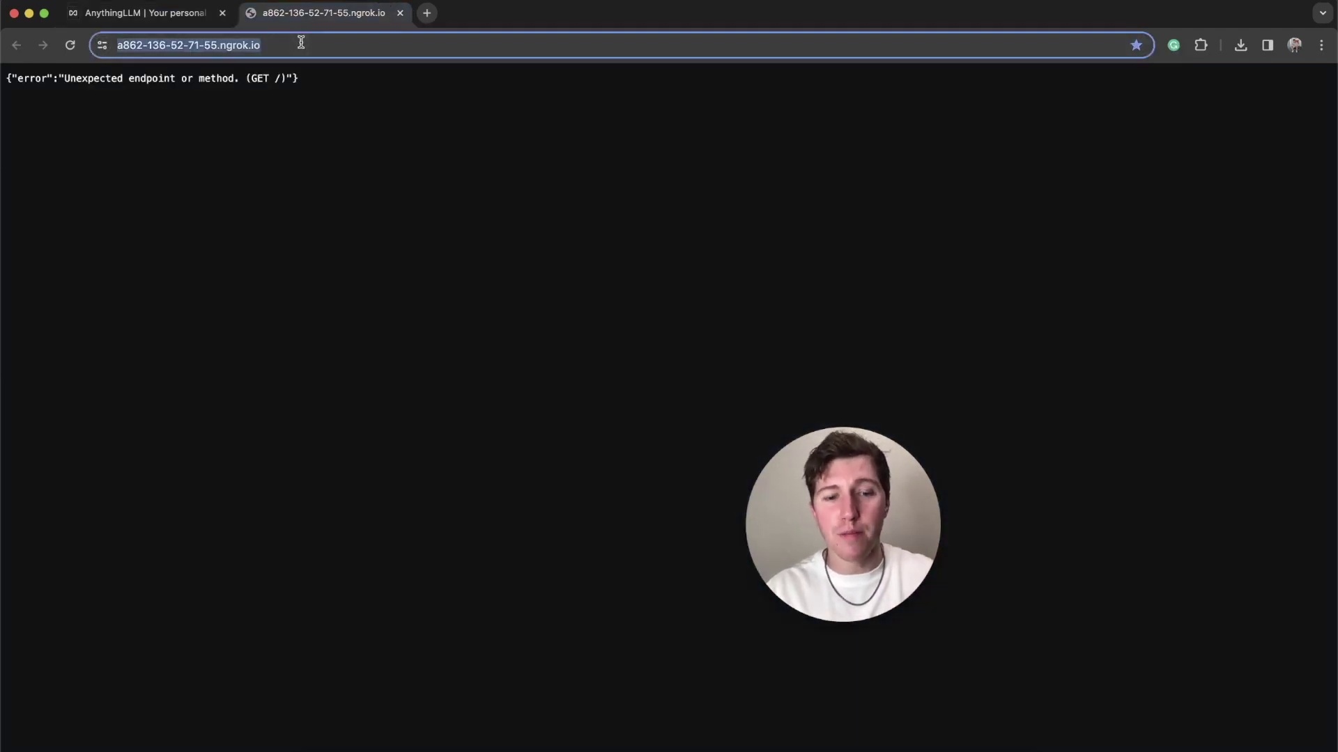
left_click(152, 14)
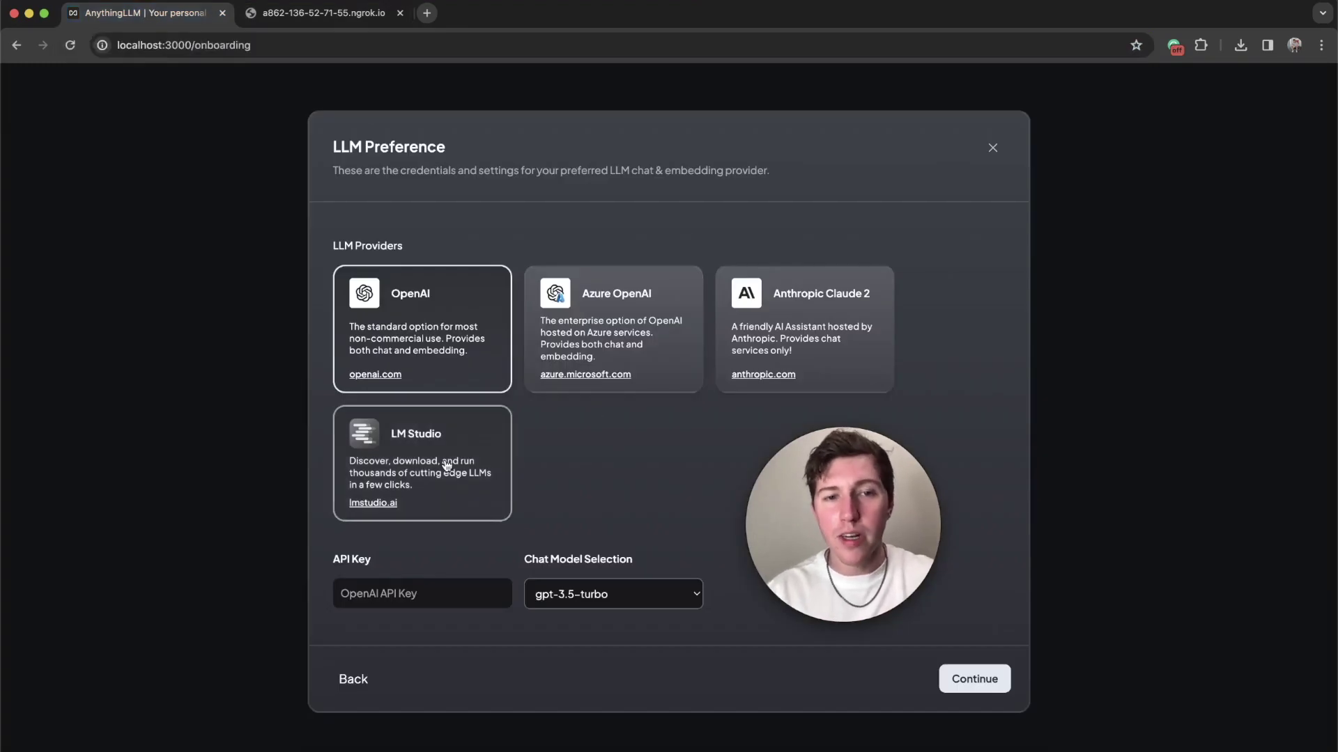
Choose LM Studio as provider with the ngrok URL plus 'v1' as base URL and 4096 tokens.
left_click(446, 466)
left_click(406, 594)
key("super+v")
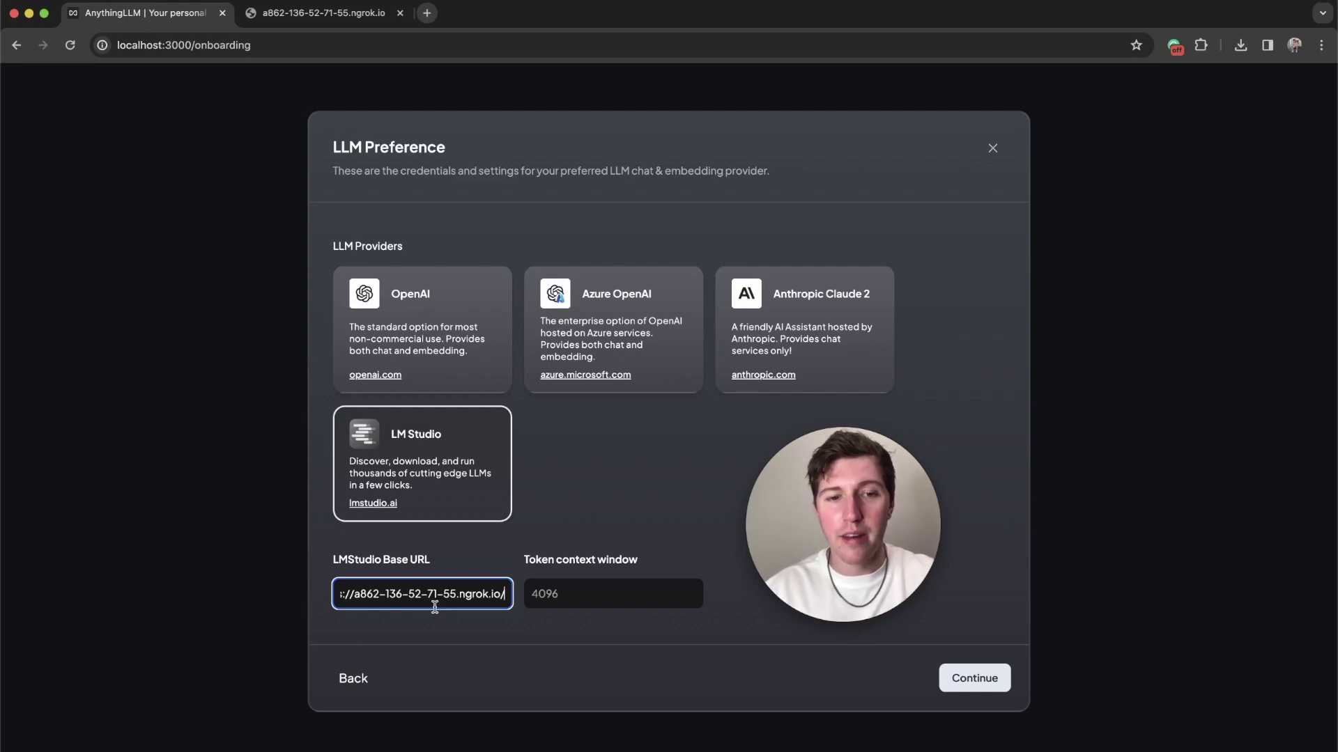
type("v1")
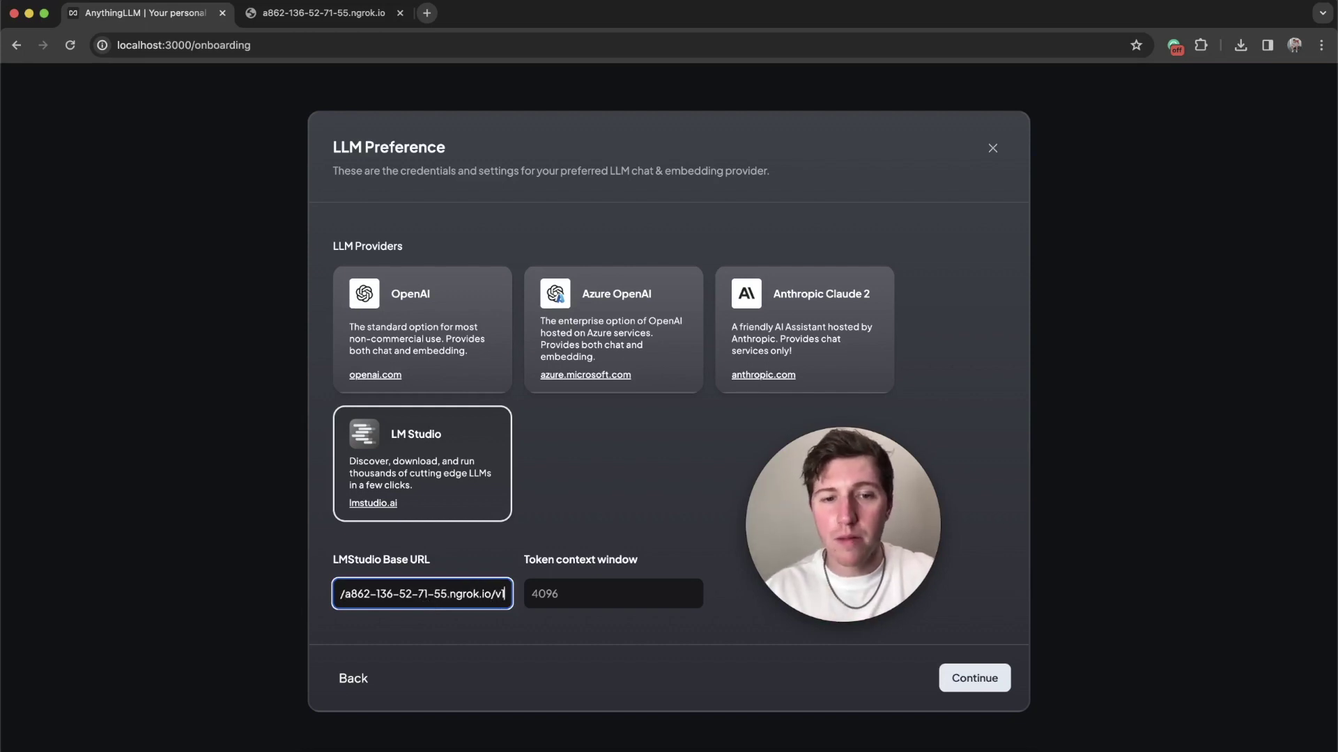
left_click(556, 596)
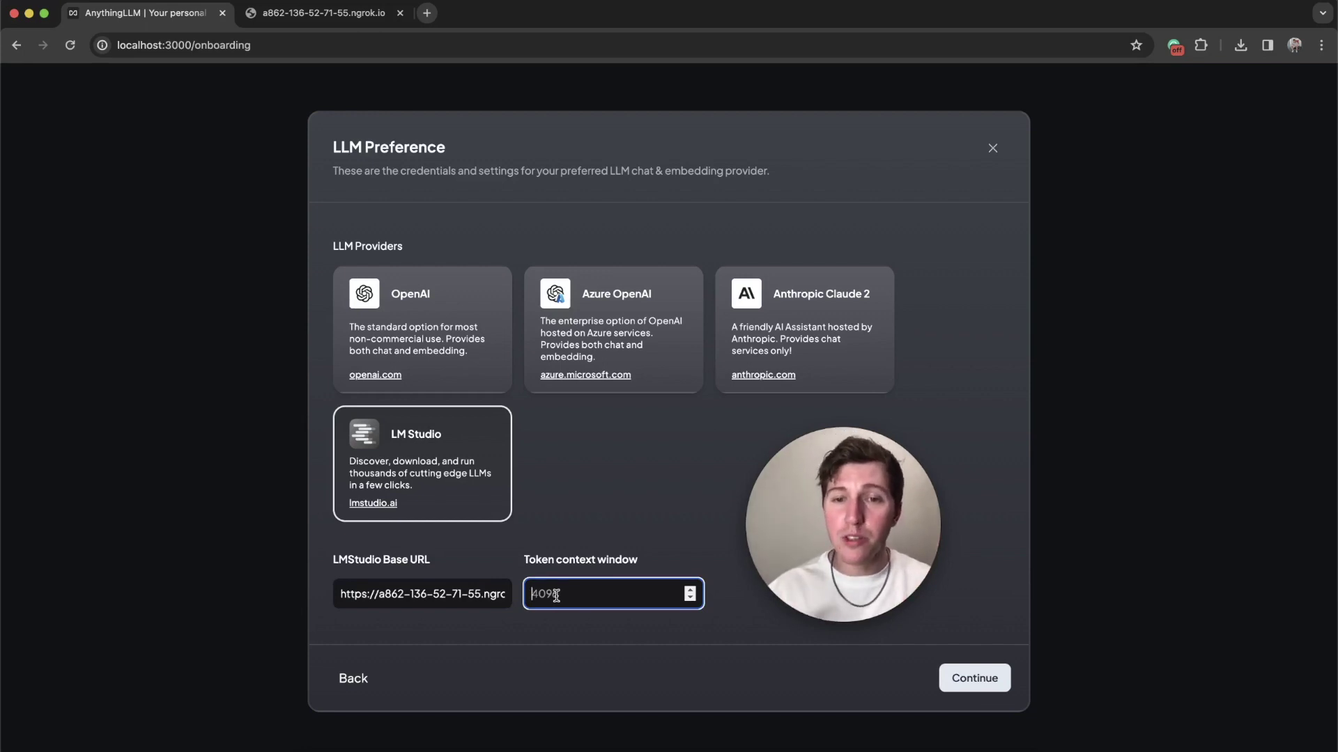
type("4096")
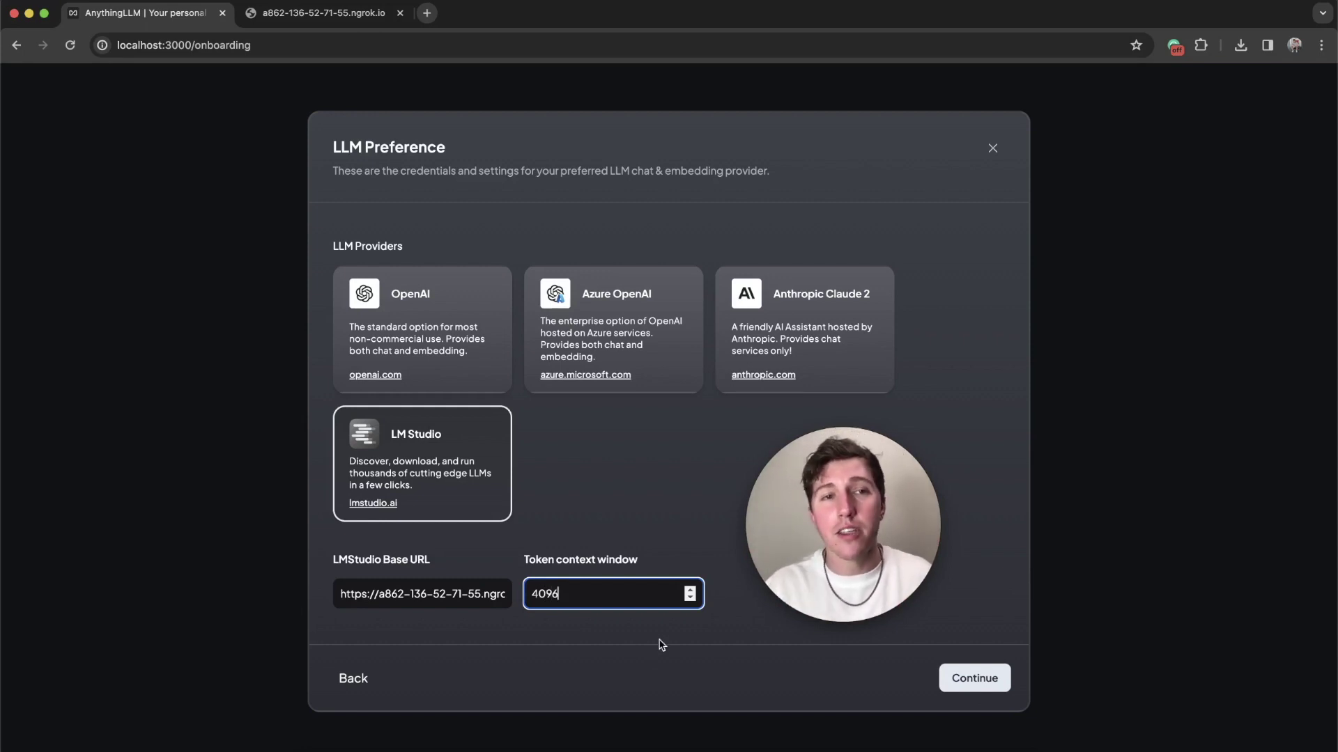
Continue past LLM Preference, then pick the LanceDB card on the Vector Database step.
left_click(994, 681)
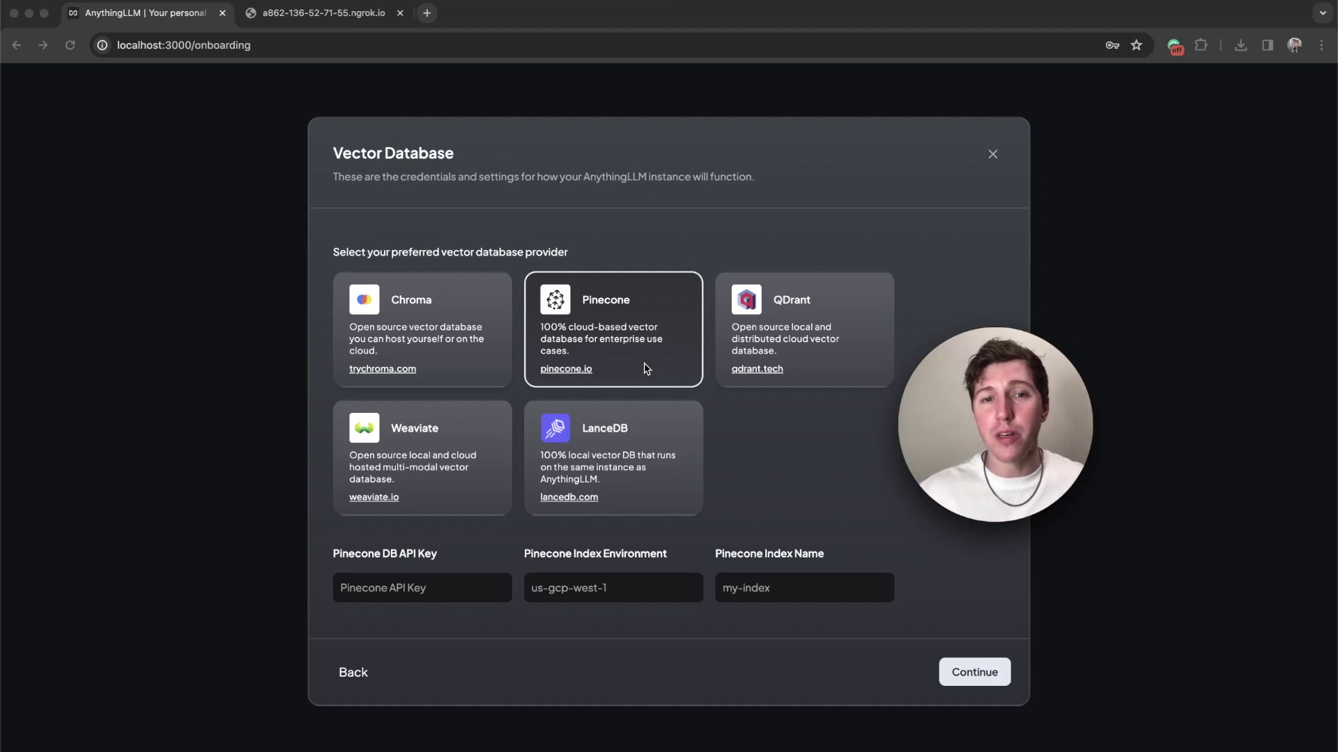
left_click(642, 439)
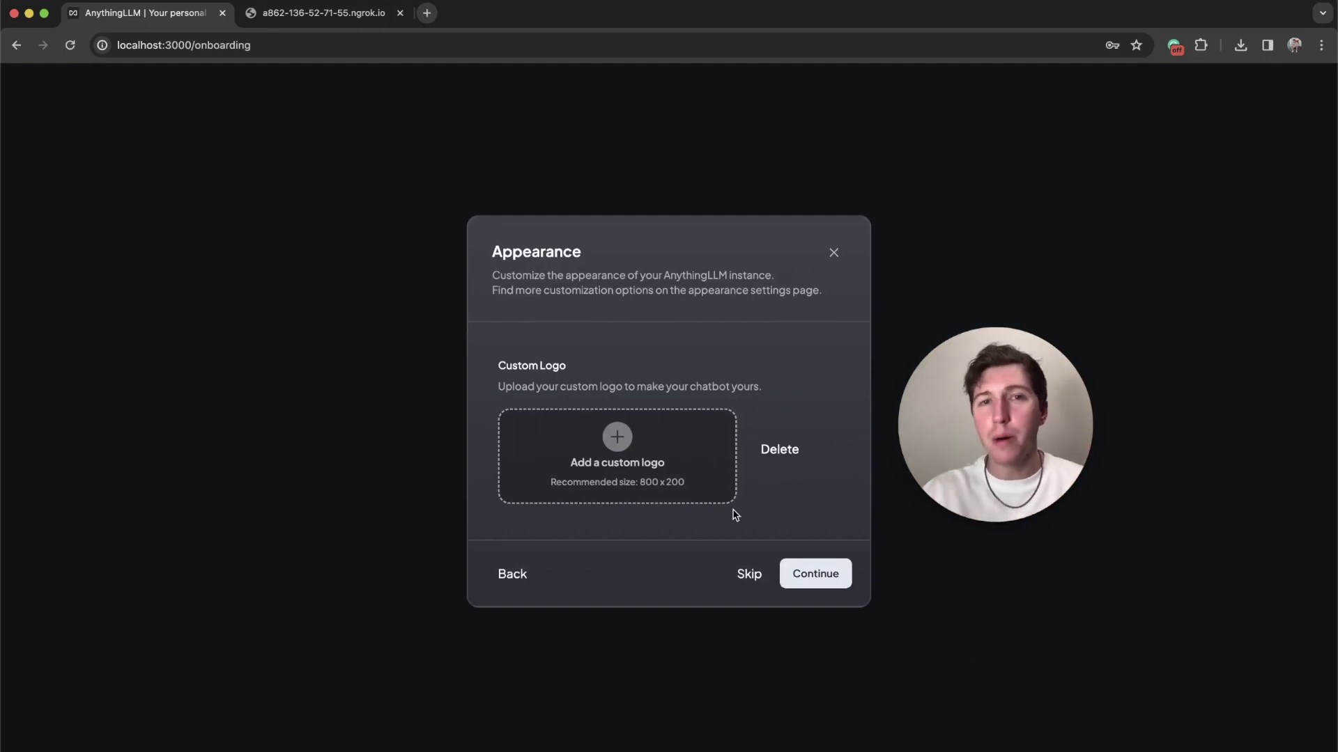
Skip the custom logo and choose the single-user 'Just Me' mode.
left_click(751, 582)
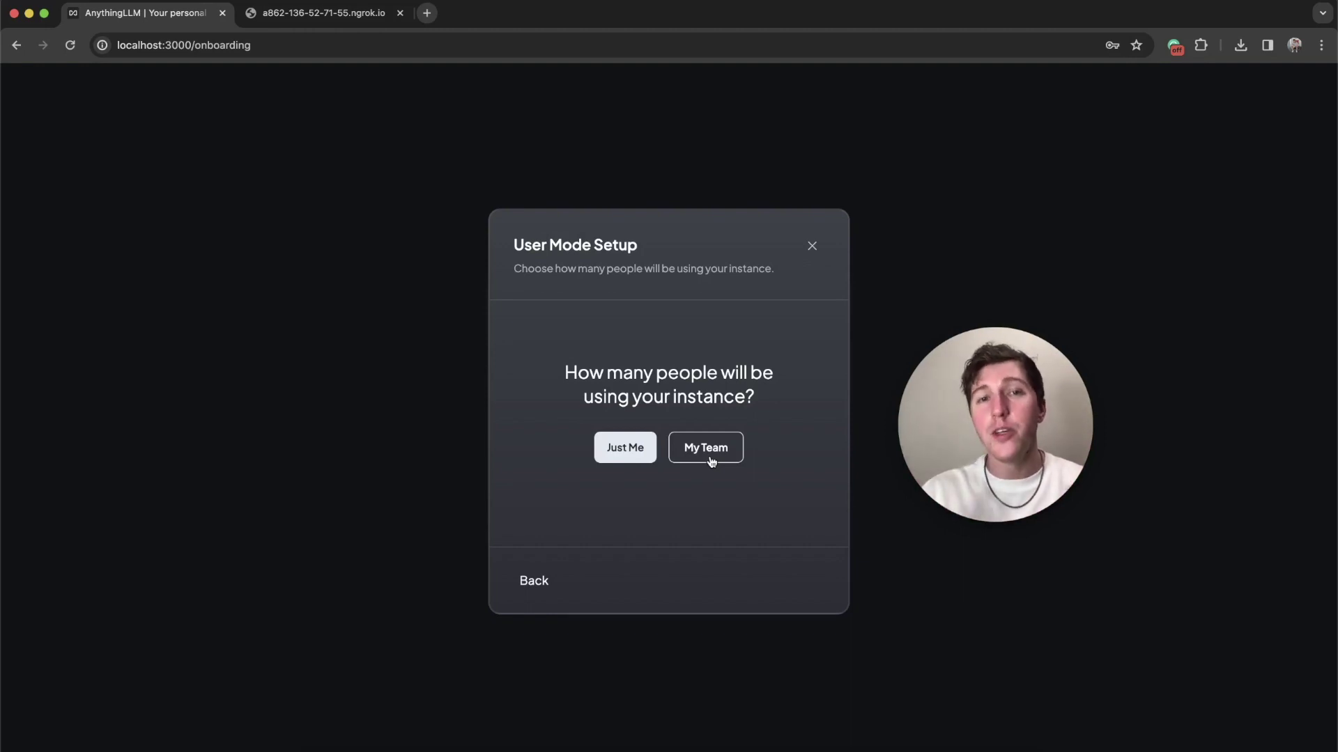
left_click(631, 460)
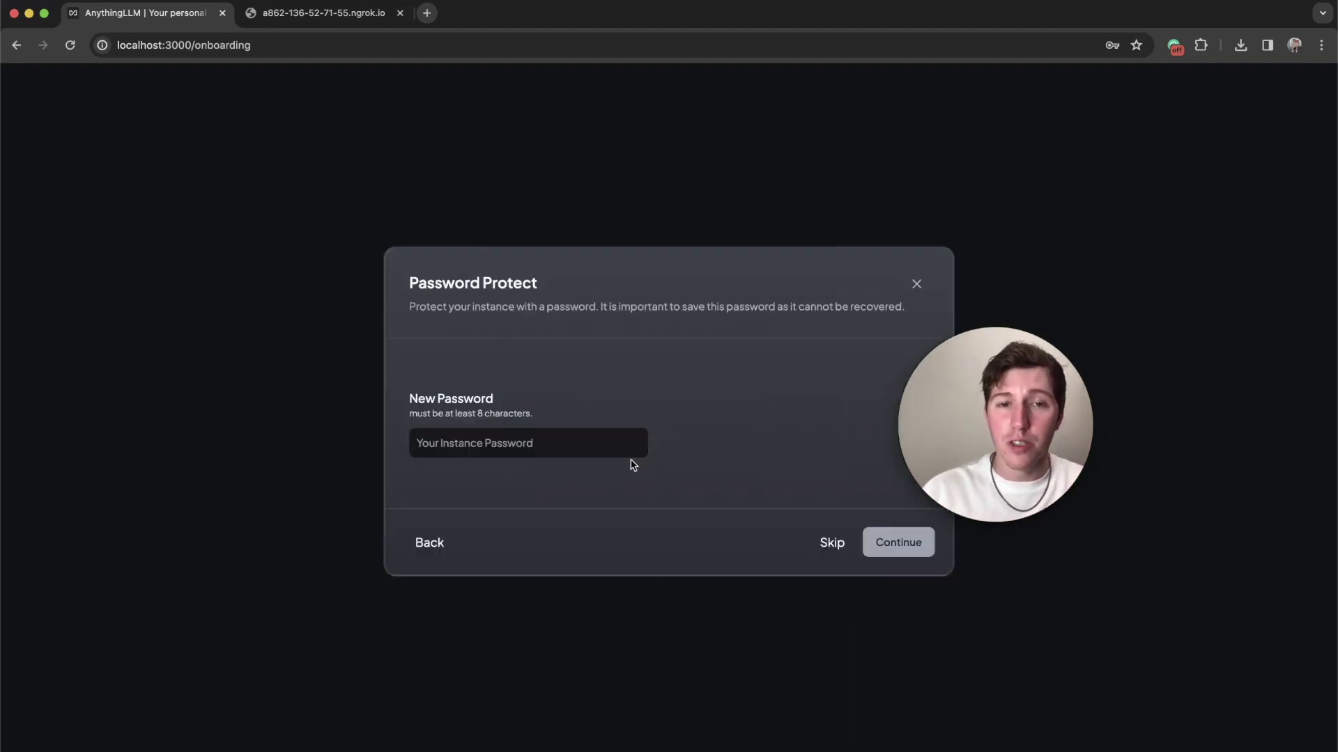
Skip the instance password and accept the LMStudio/LanceDB data-handling summary.
left_click(834, 544)
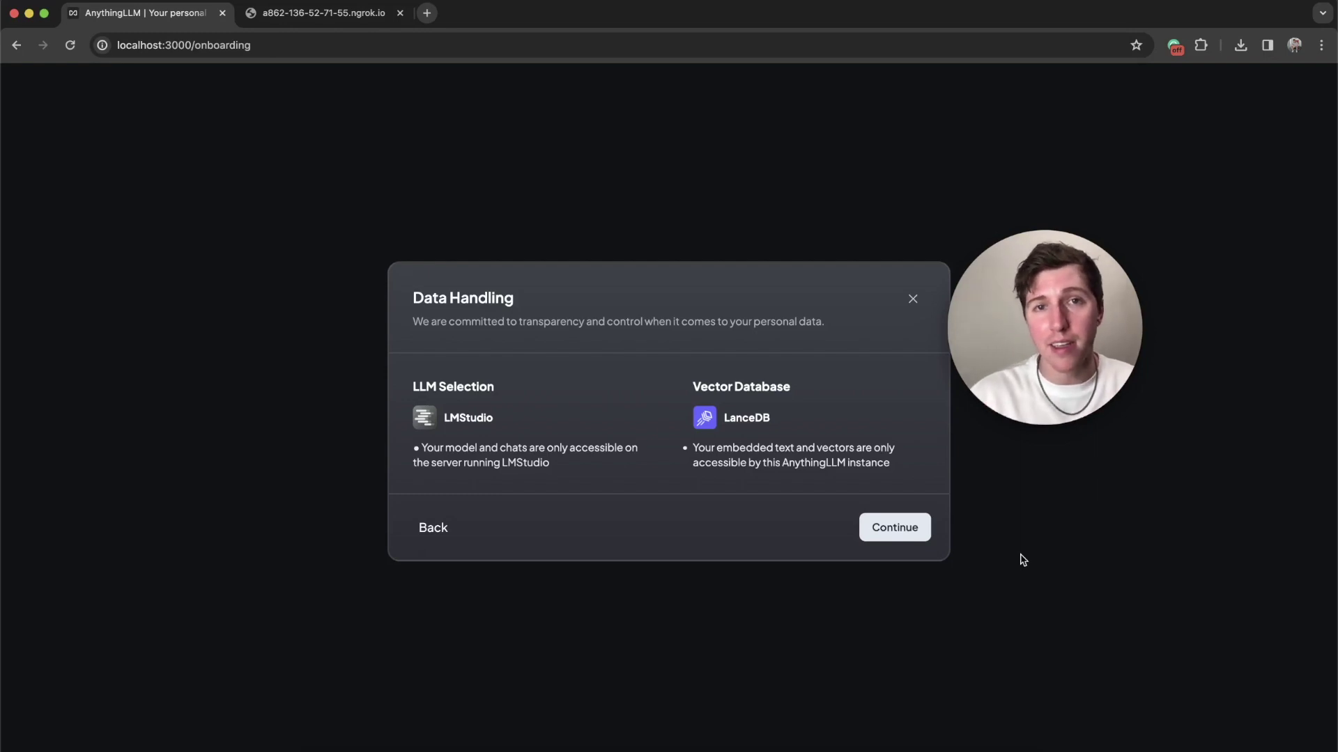
left_click(895, 527)
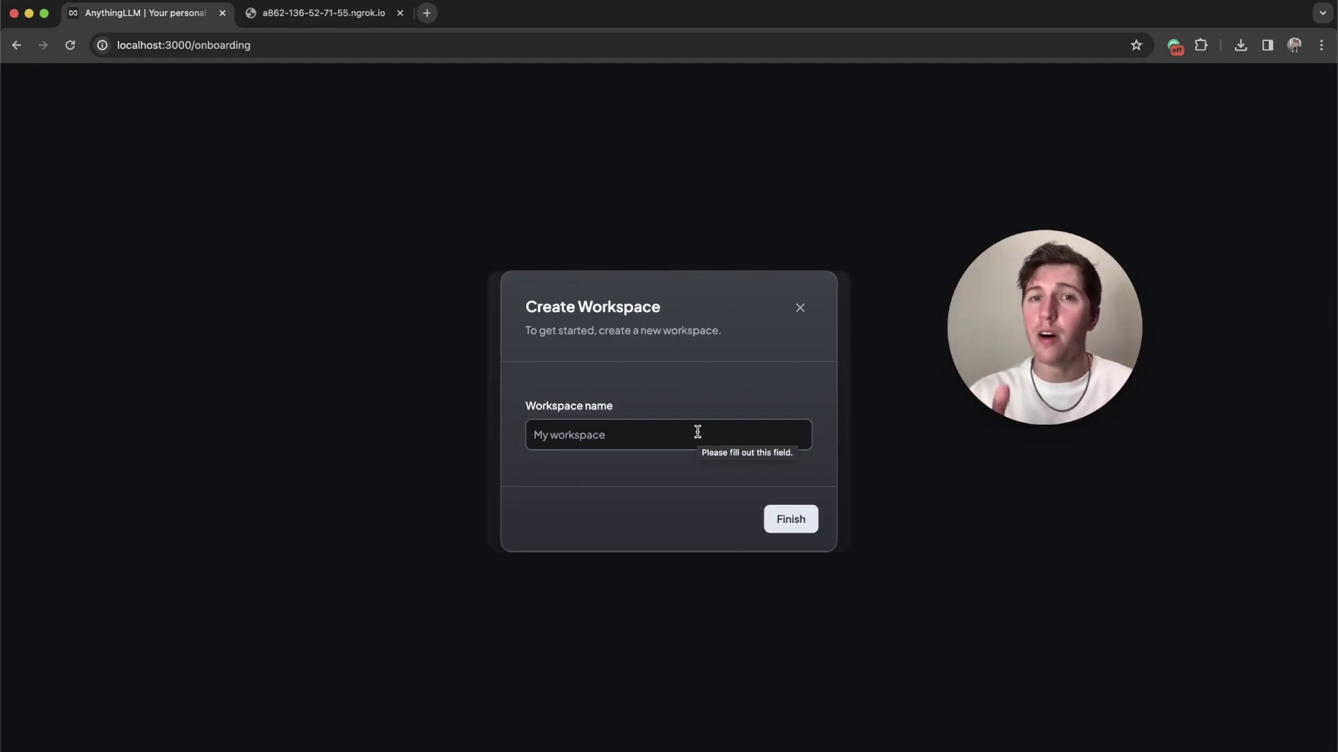
Name the new workspace 'Mistral' and finish onboarding.
left_click(698, 432)
type("Mista")
key("BackSpace")
key("BackSpace")
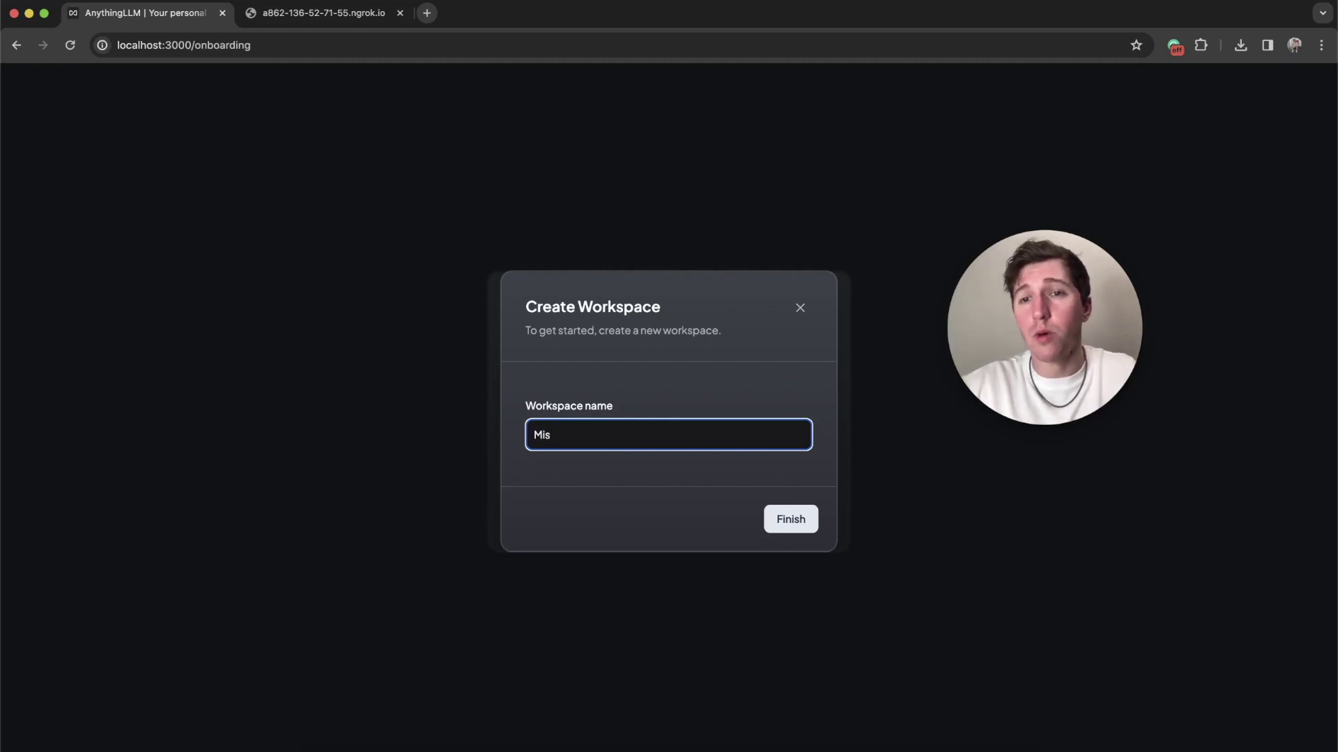
type("tral")
left_click(793, 524)
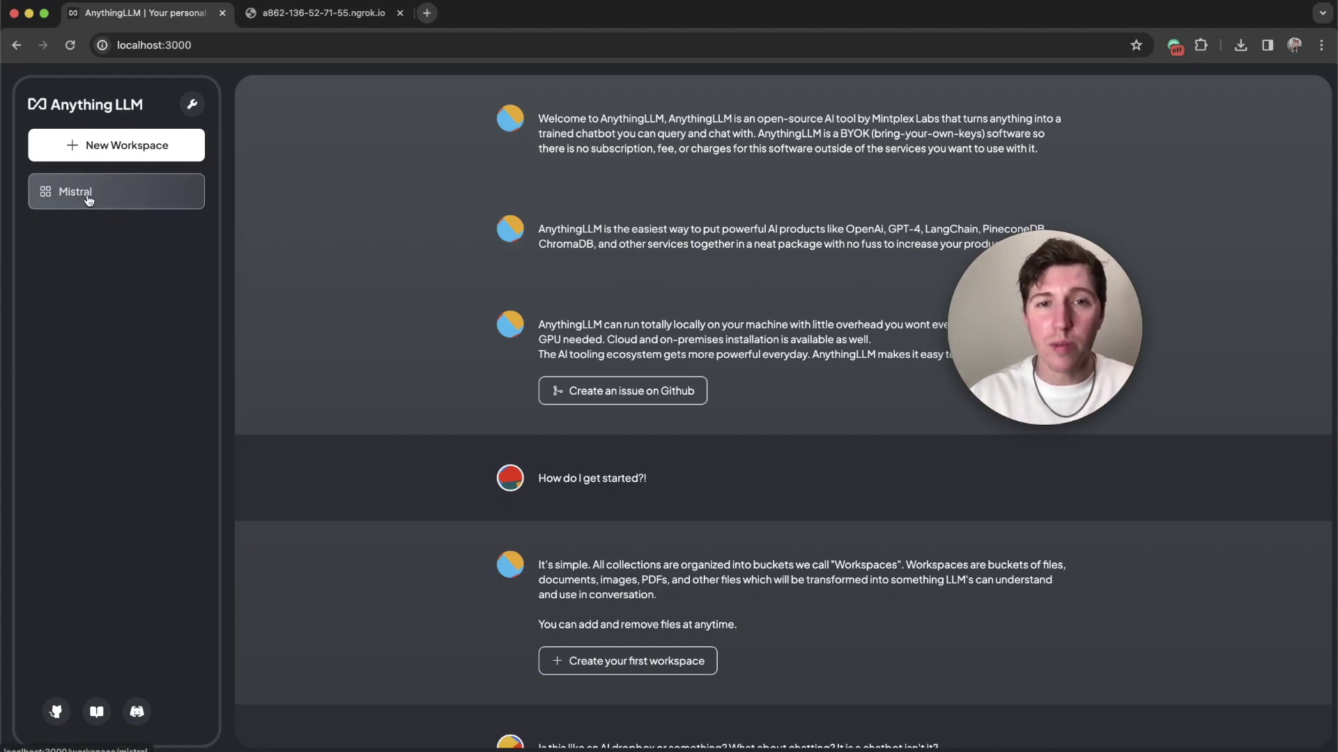
In the Mistral workspace, ask 'Hello! What model are you?'.
left_click(89, 199)
left_click(660, 658)
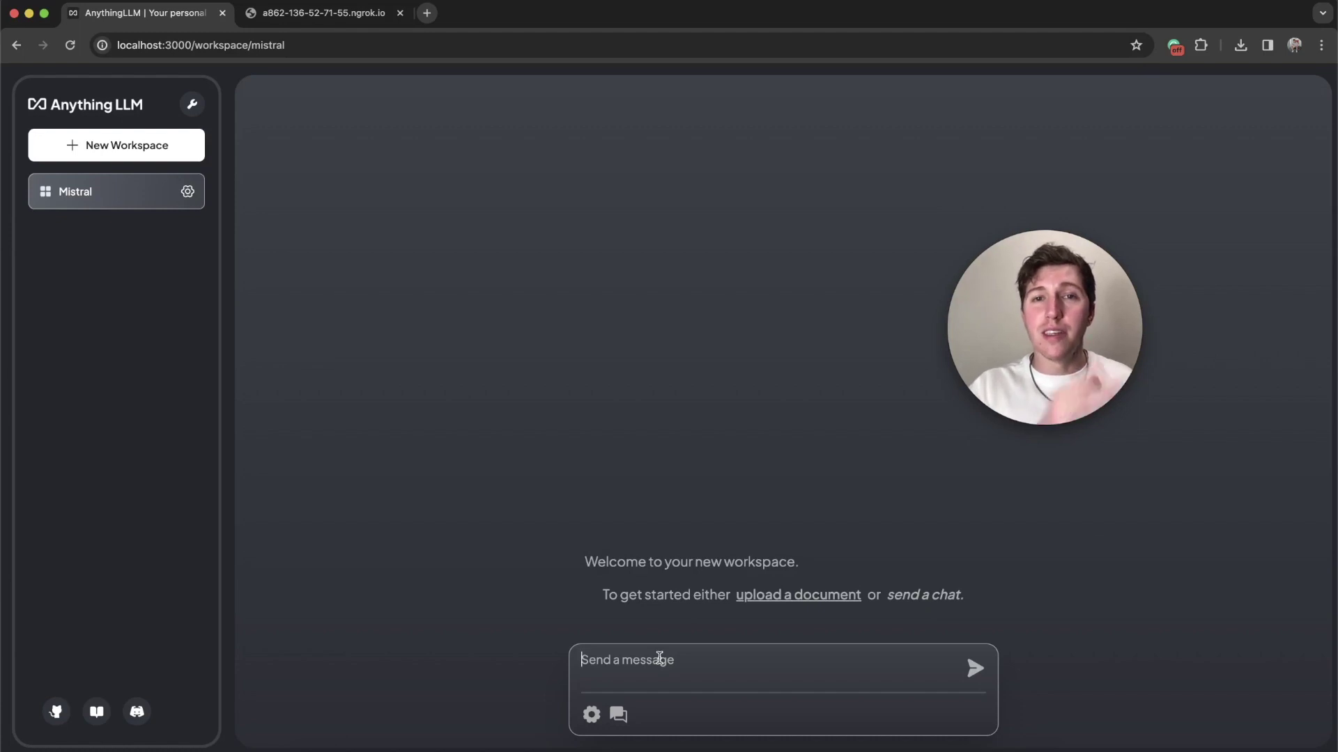
left_click(659, 658)
type("Hello")
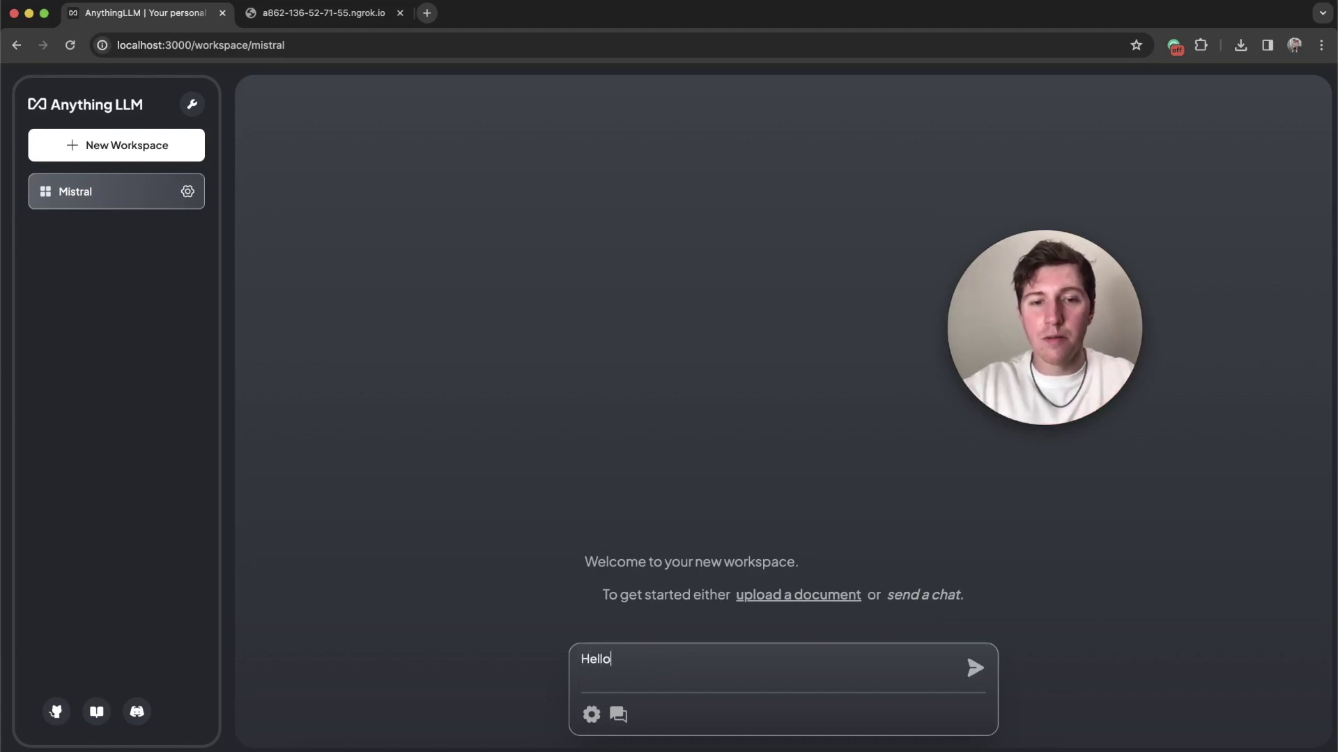
type("! What model are you?")
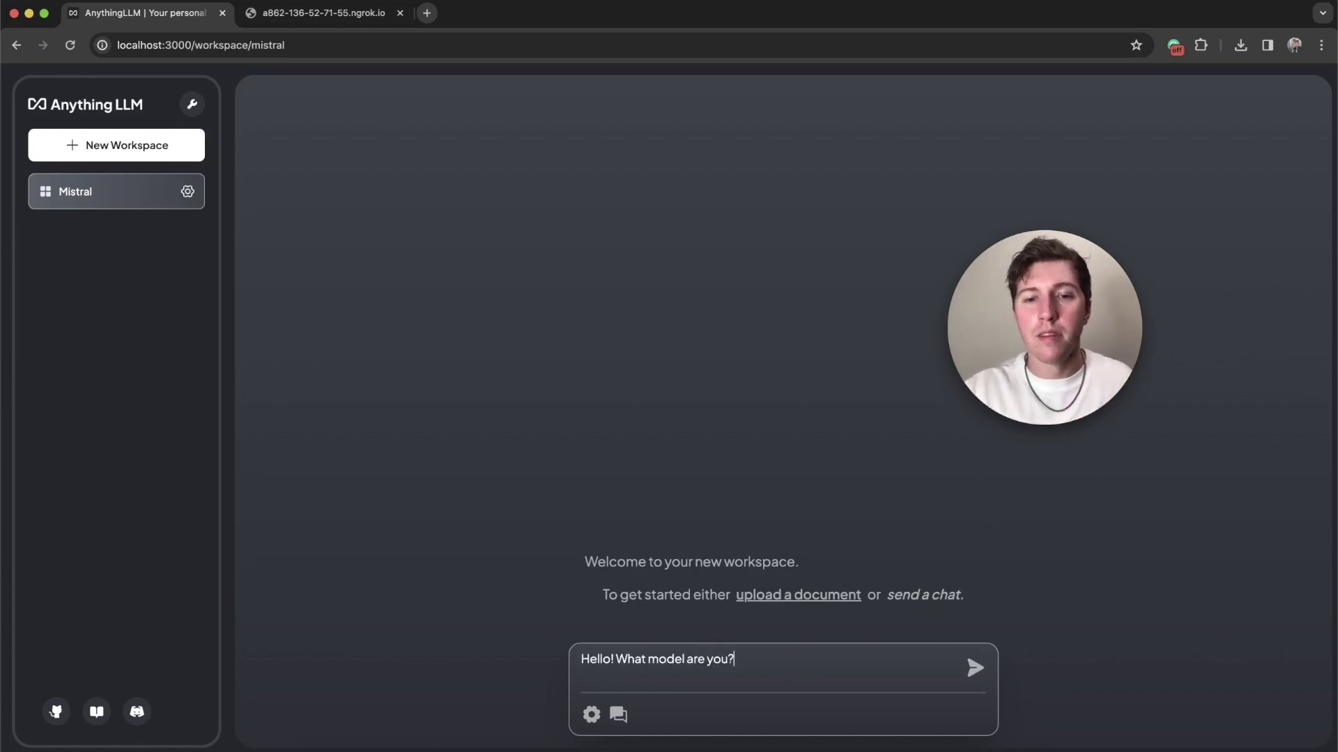
key("Return")
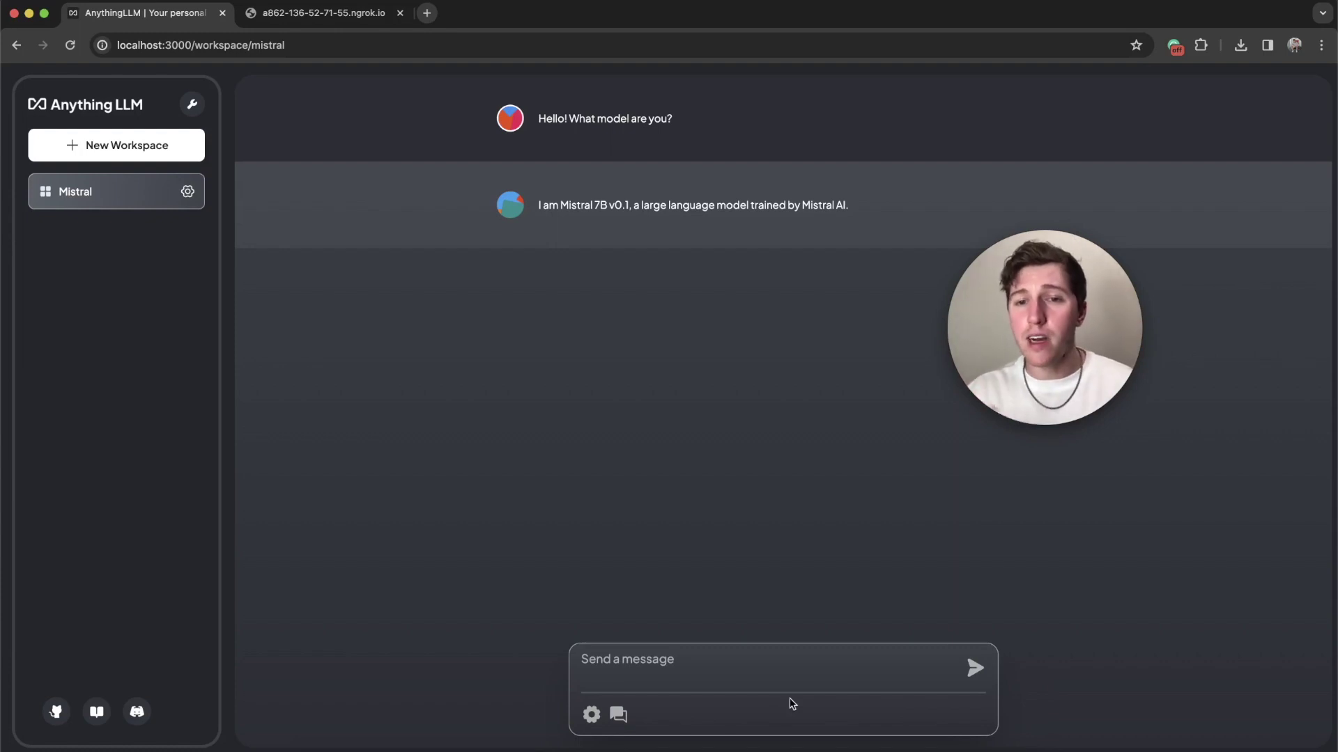
left_click(591, 715)
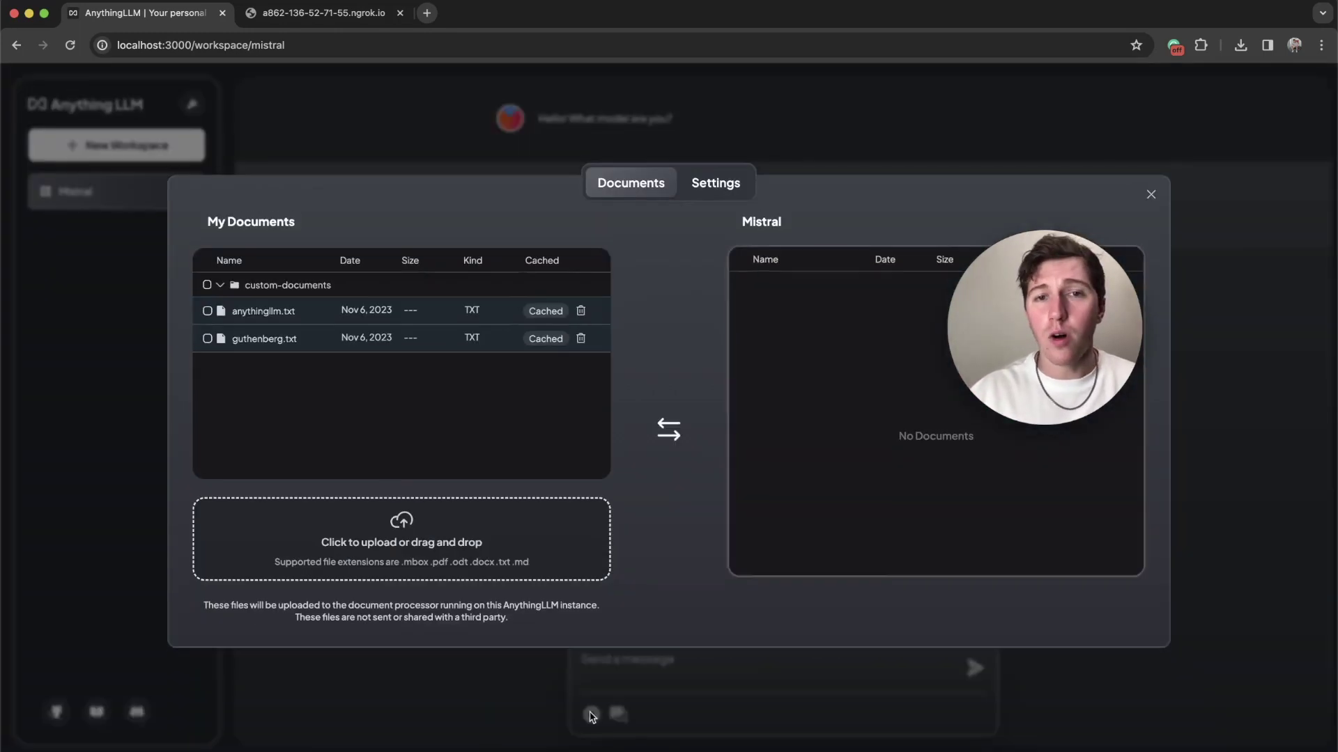
left_click(715, 183)
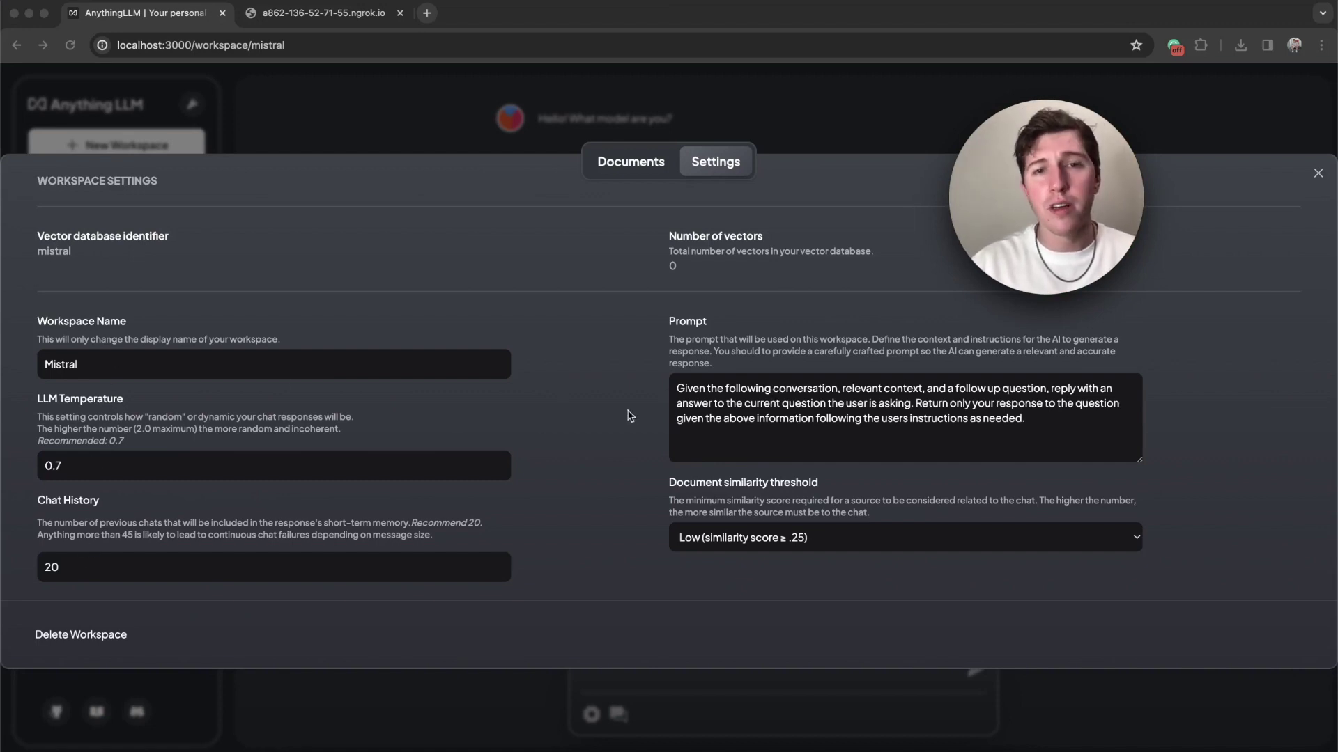
left_click(643, 169)
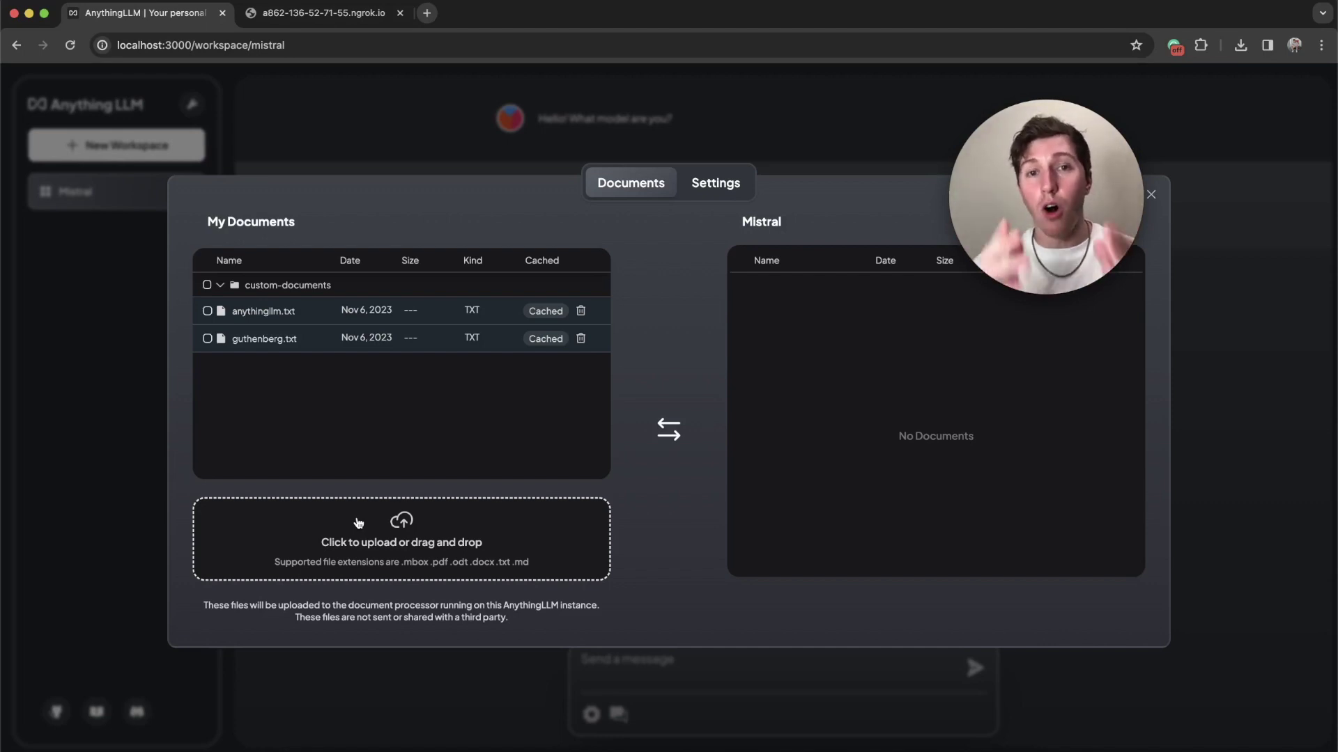
Move anythingllm.txt into the Mistral workspace, save and embed it, then close the document manager.
left_click(207, 311)
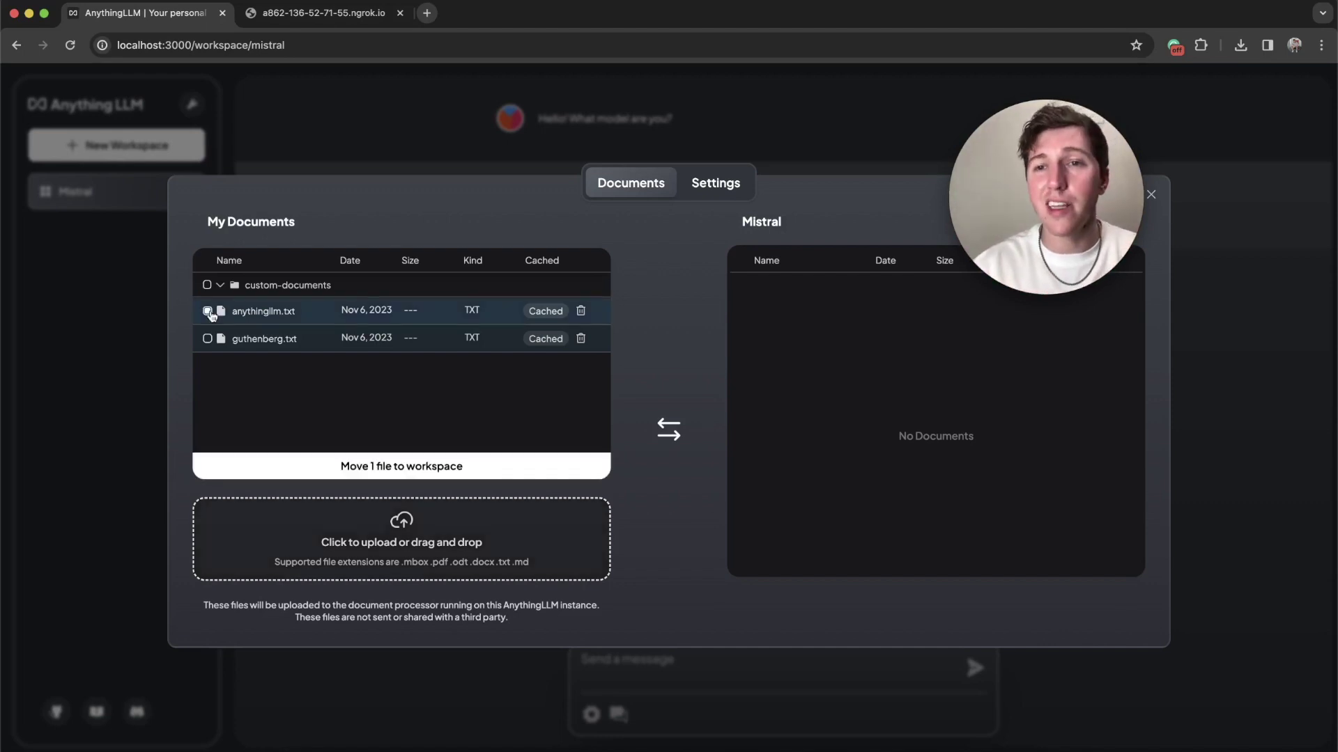
left_click(413, 477)
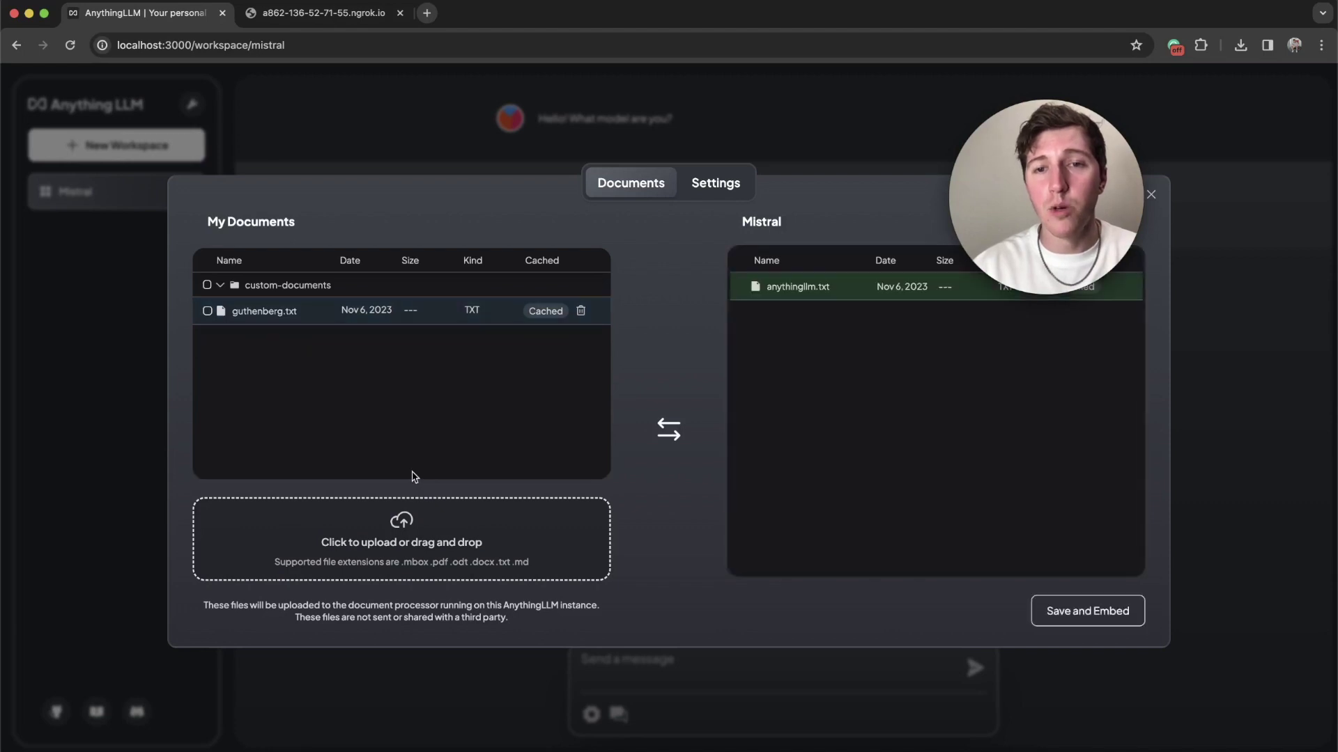
left_click(1071, 616)
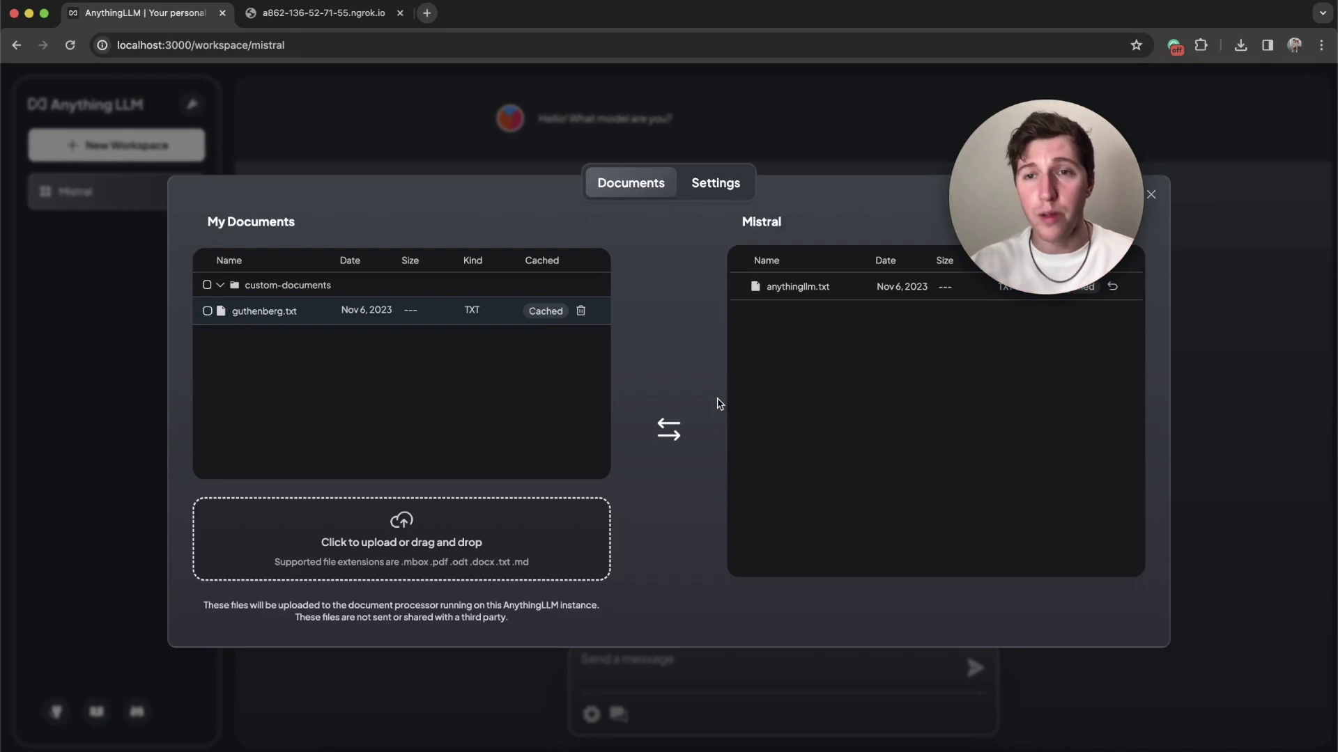
left_click(660, 657)
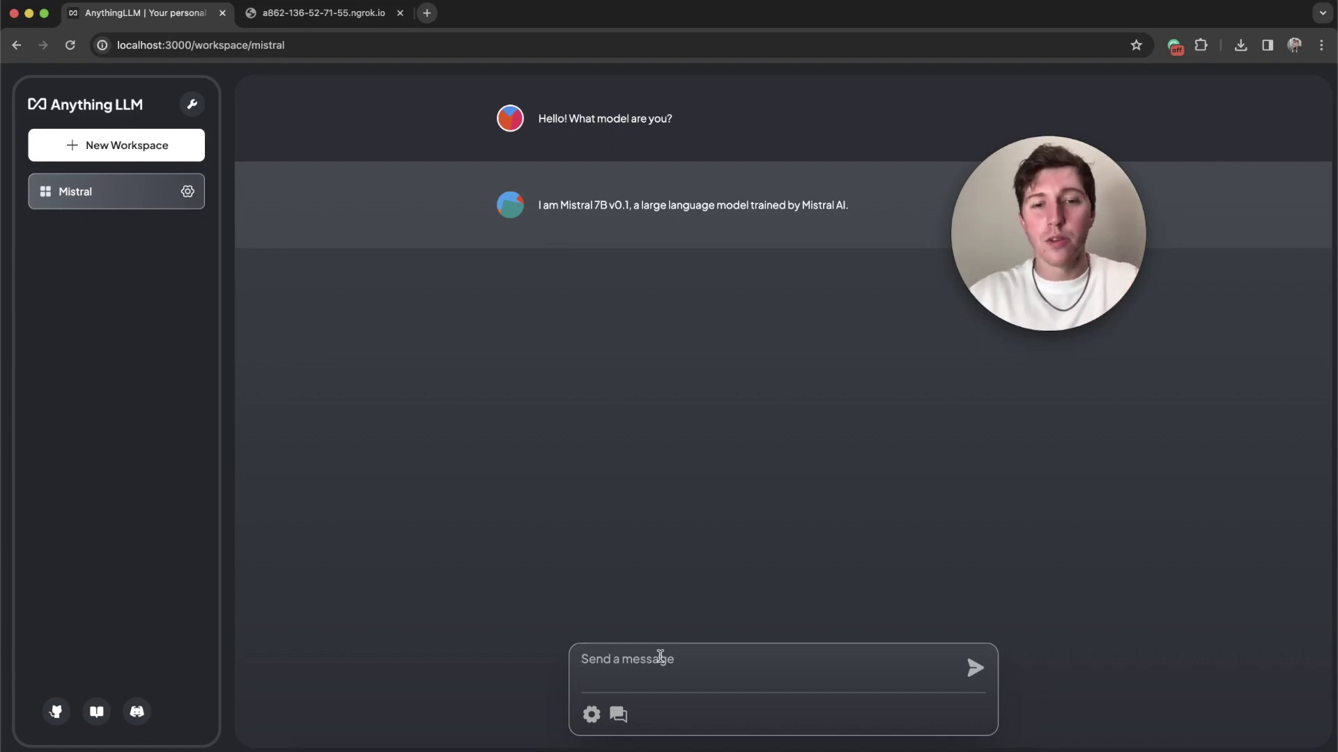
Ask 'What is AnythingLLM?' and show the citations under the reply.
type("What is Anyth")
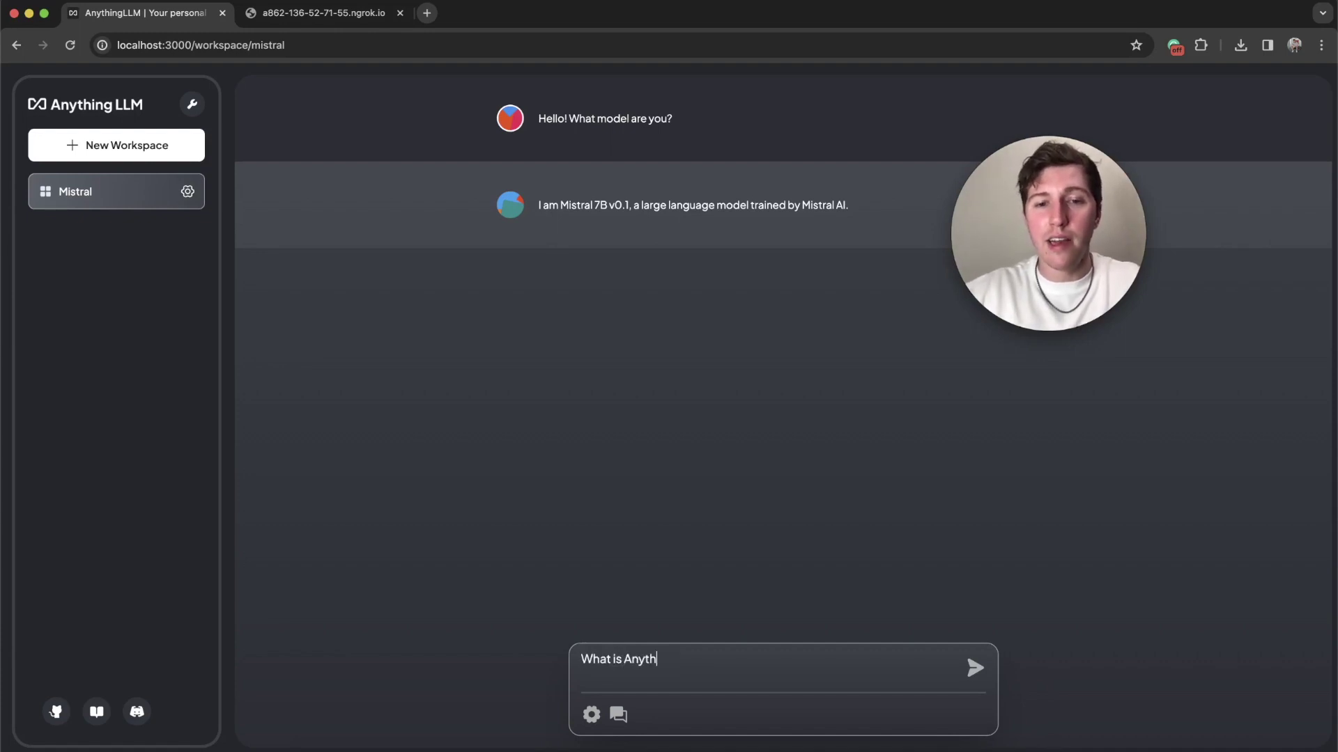
type("ingLLM?")
key("BackSpace")
key("BackSpace")
type("LM?")
key("Return")
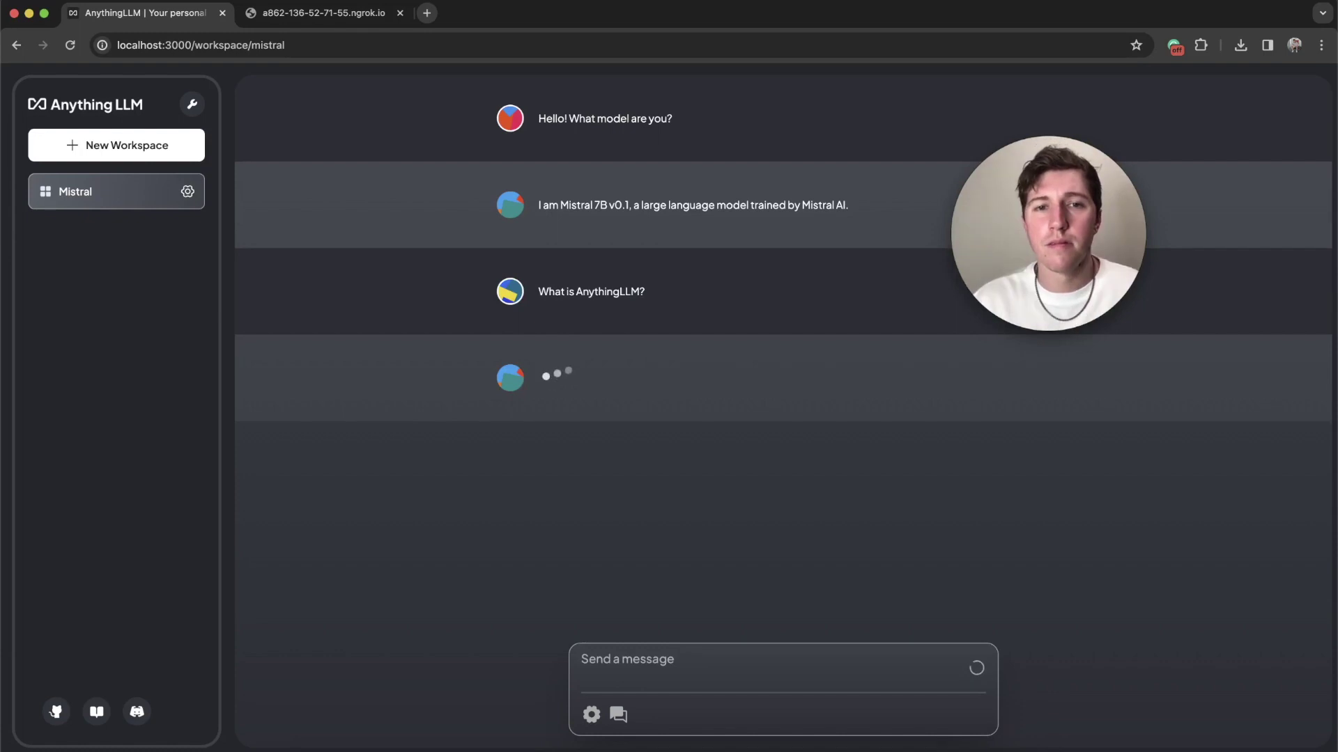
key("Return")
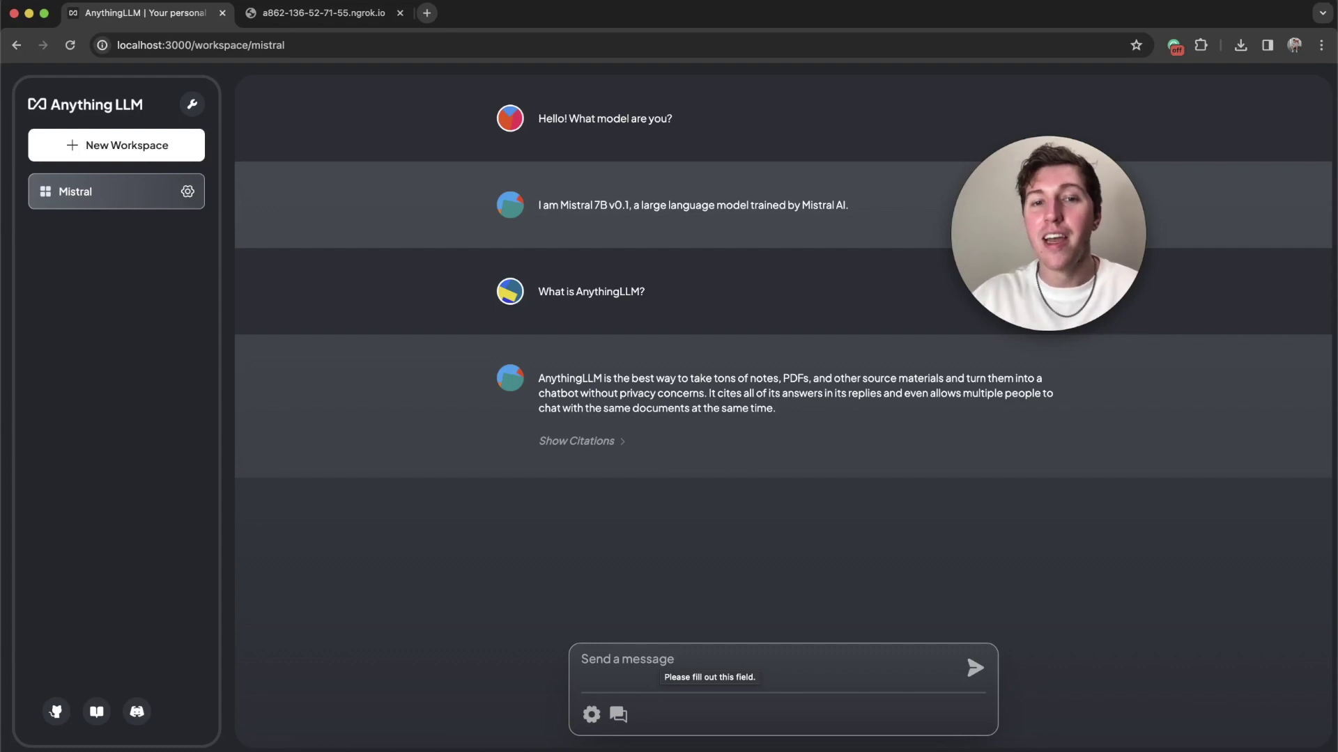
left_click(582, 441)
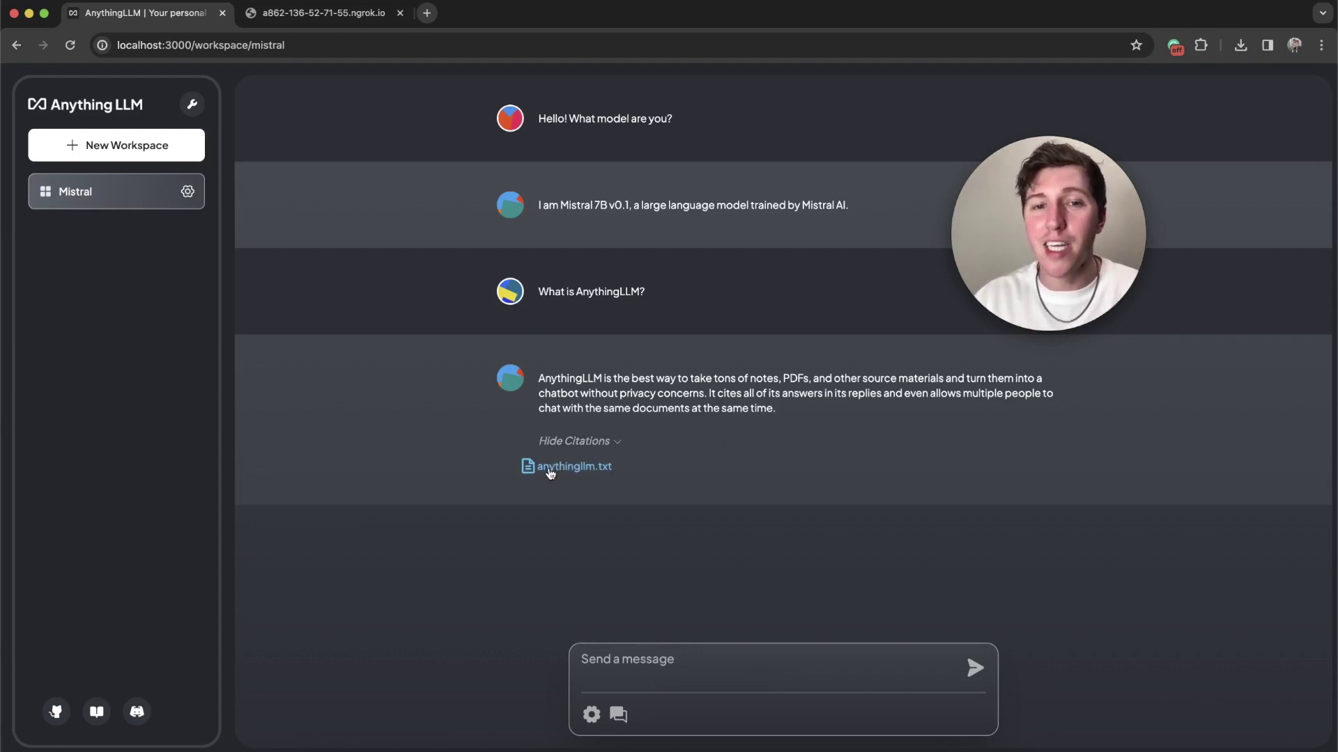
View the cited anythingllm.txt source text, then close it.
left_click(551, 472)
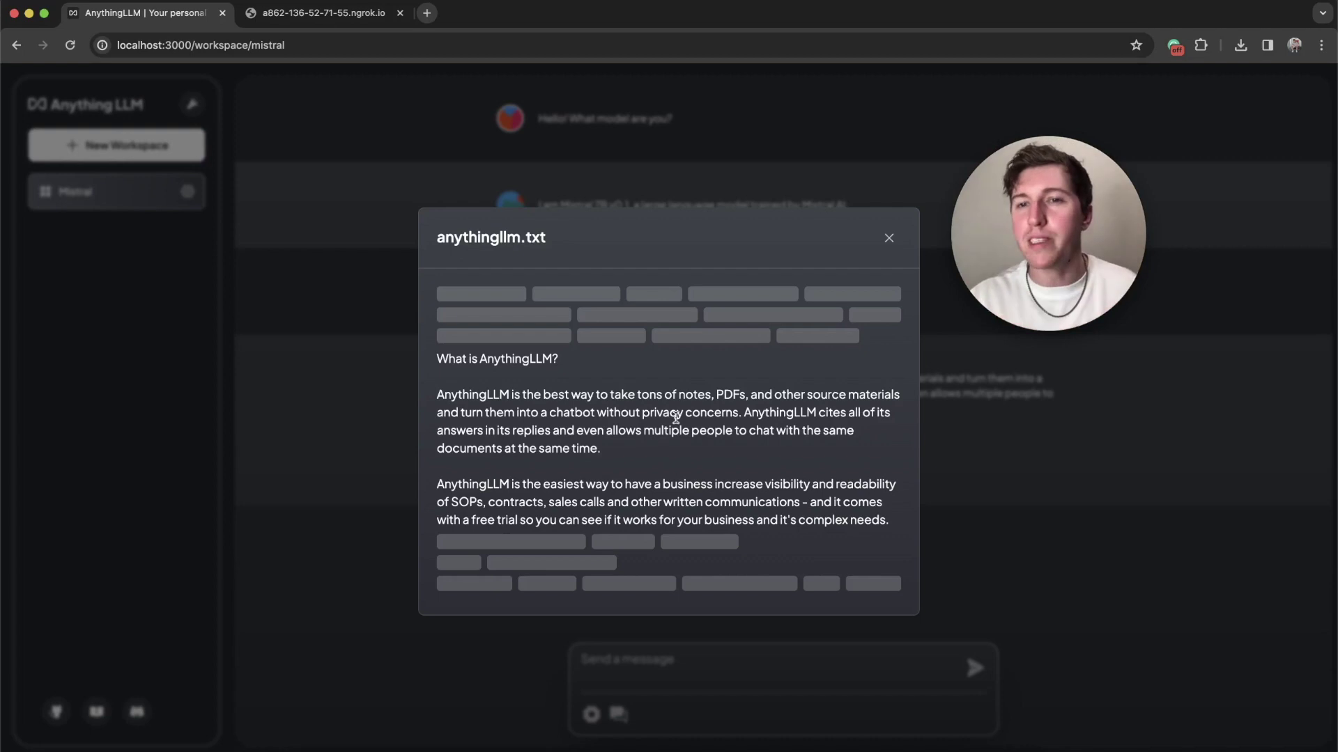
key("Escape")
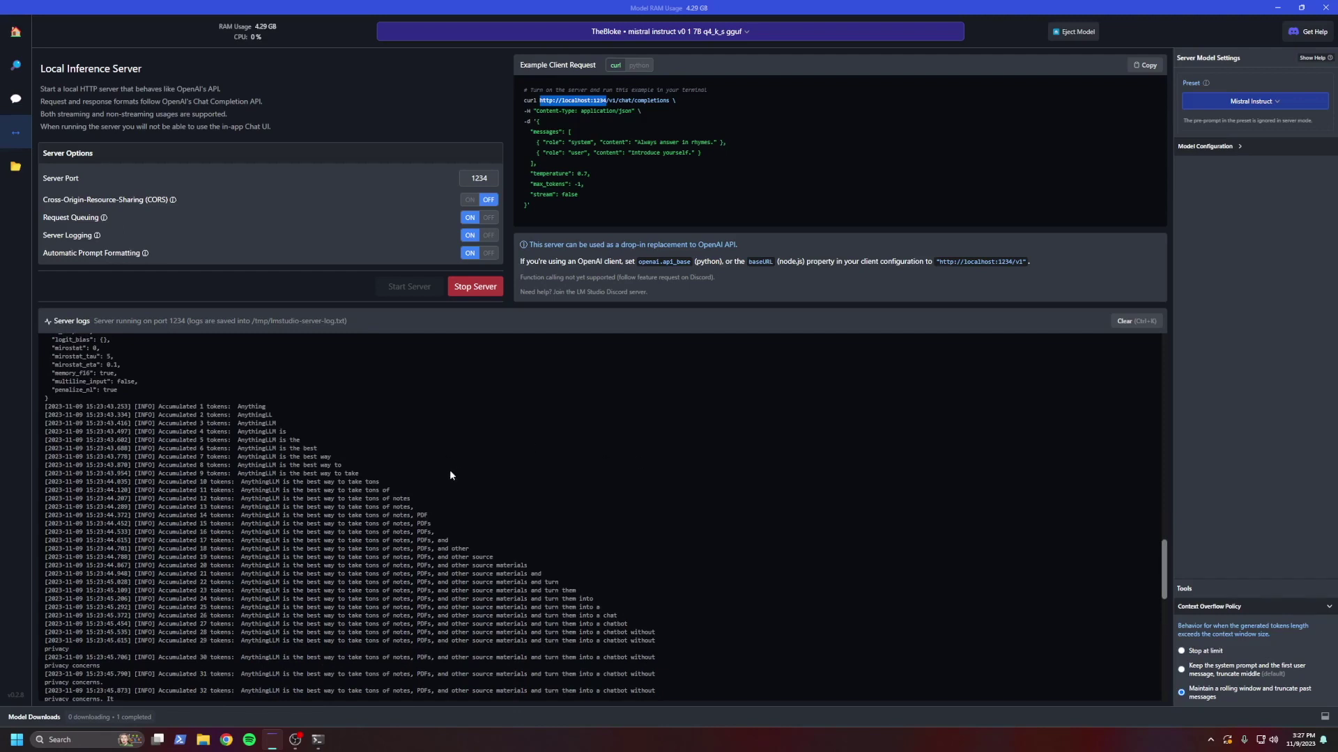
scroll(432, 474, "up", 3)
scroll(380, 489, "up", 3)
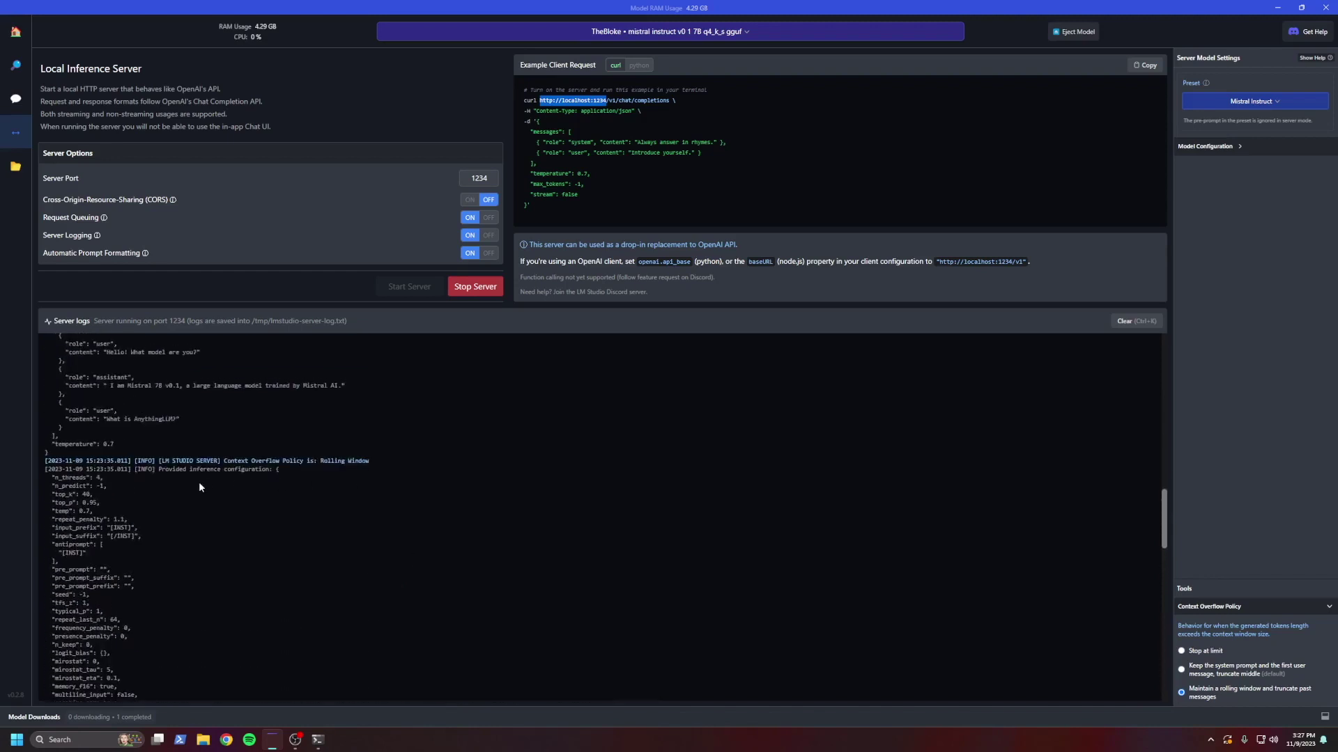
scroll(160, 418, "up", 2)
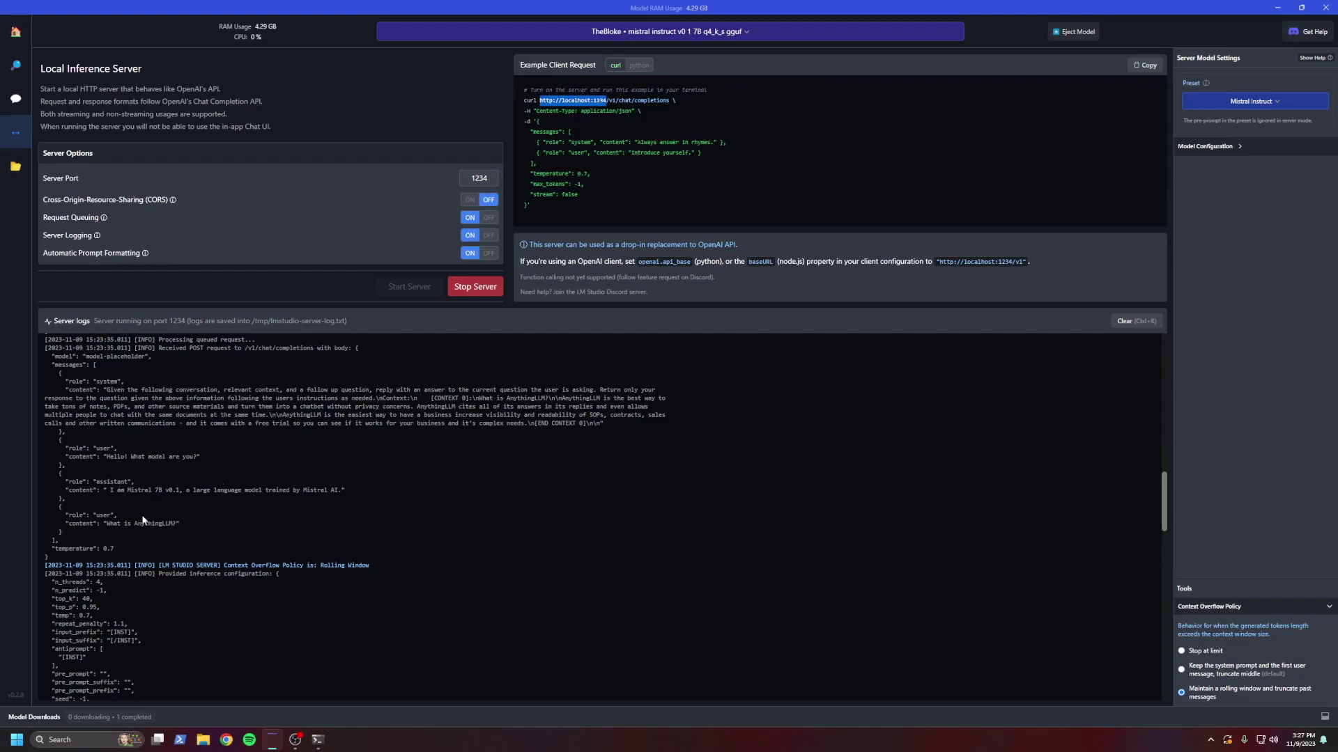
left_click_drag(106, 523, 177, 523)
scroll(166, 530, "down", 3)
scroll(166, 530, "down", 3)
left_click_drag(238, 459, 565, 696)
left_click(564, 562)
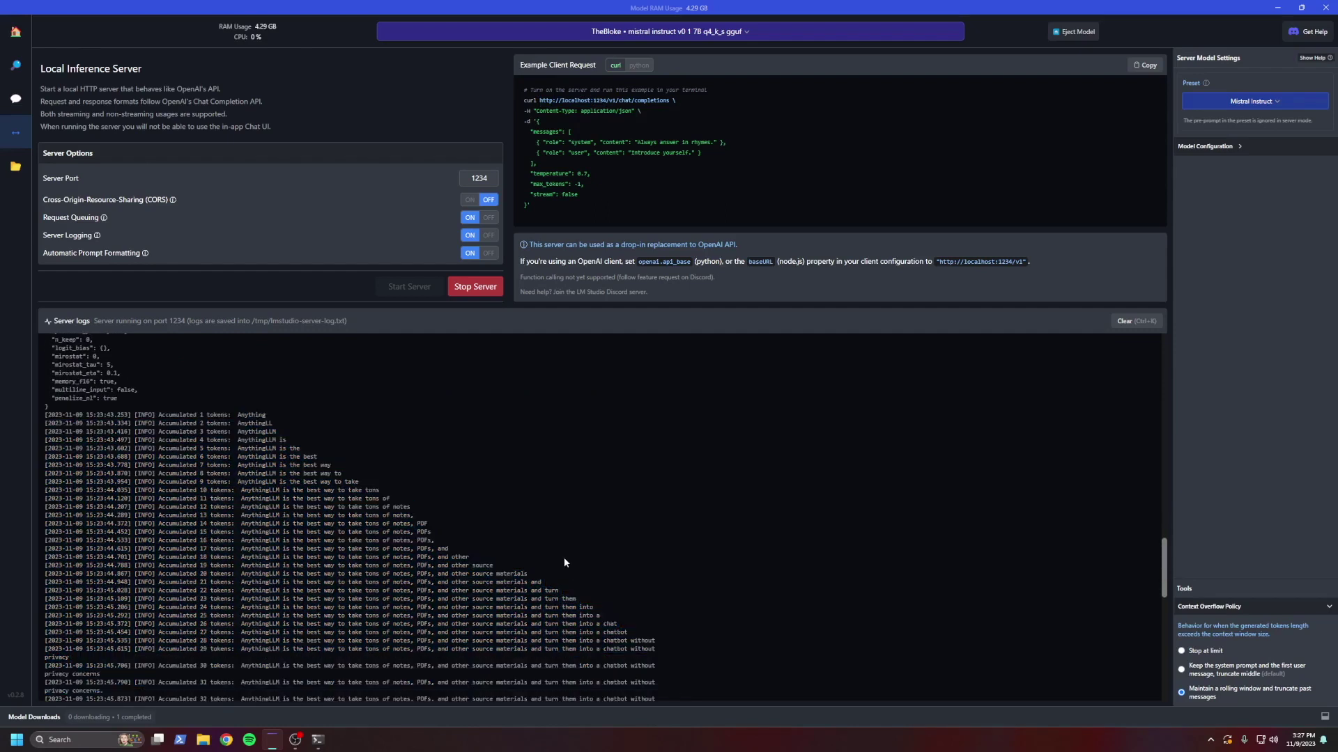
scroll(450, 526, "down", 3)
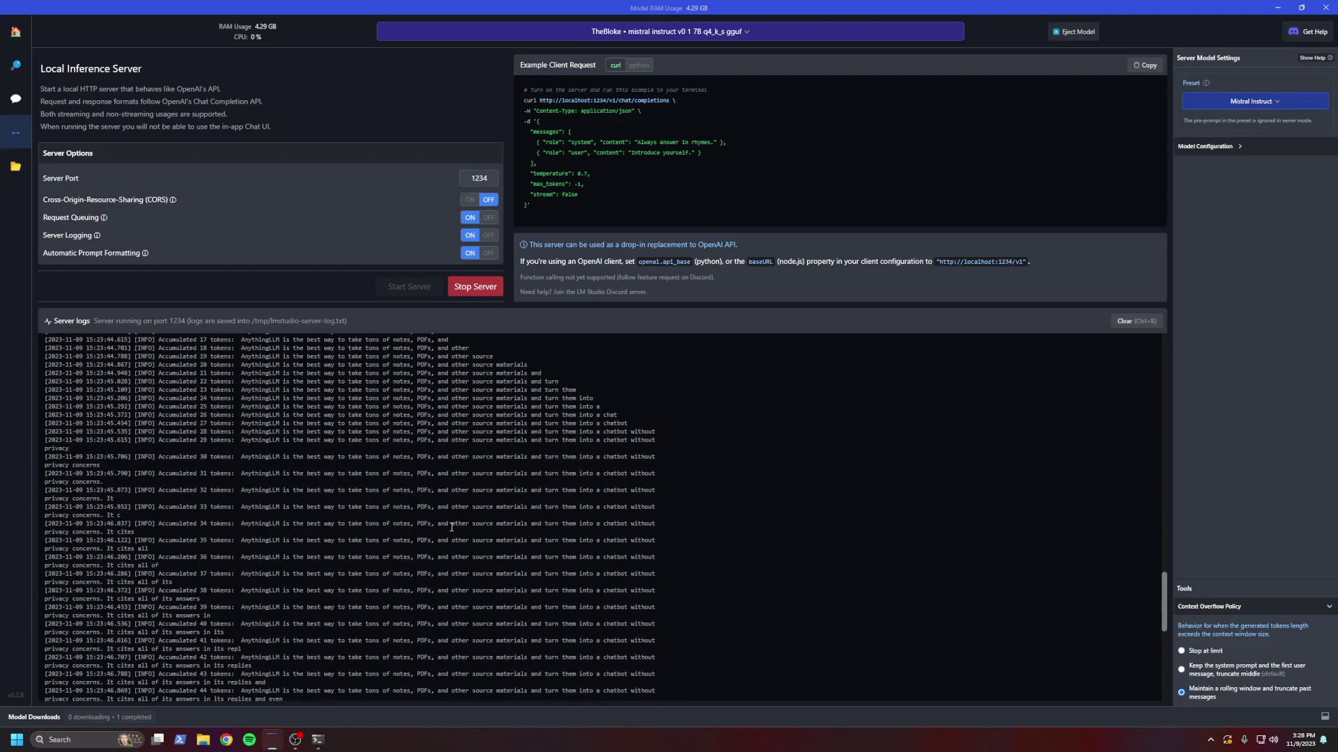
scroll(450, 530, "down", 2)
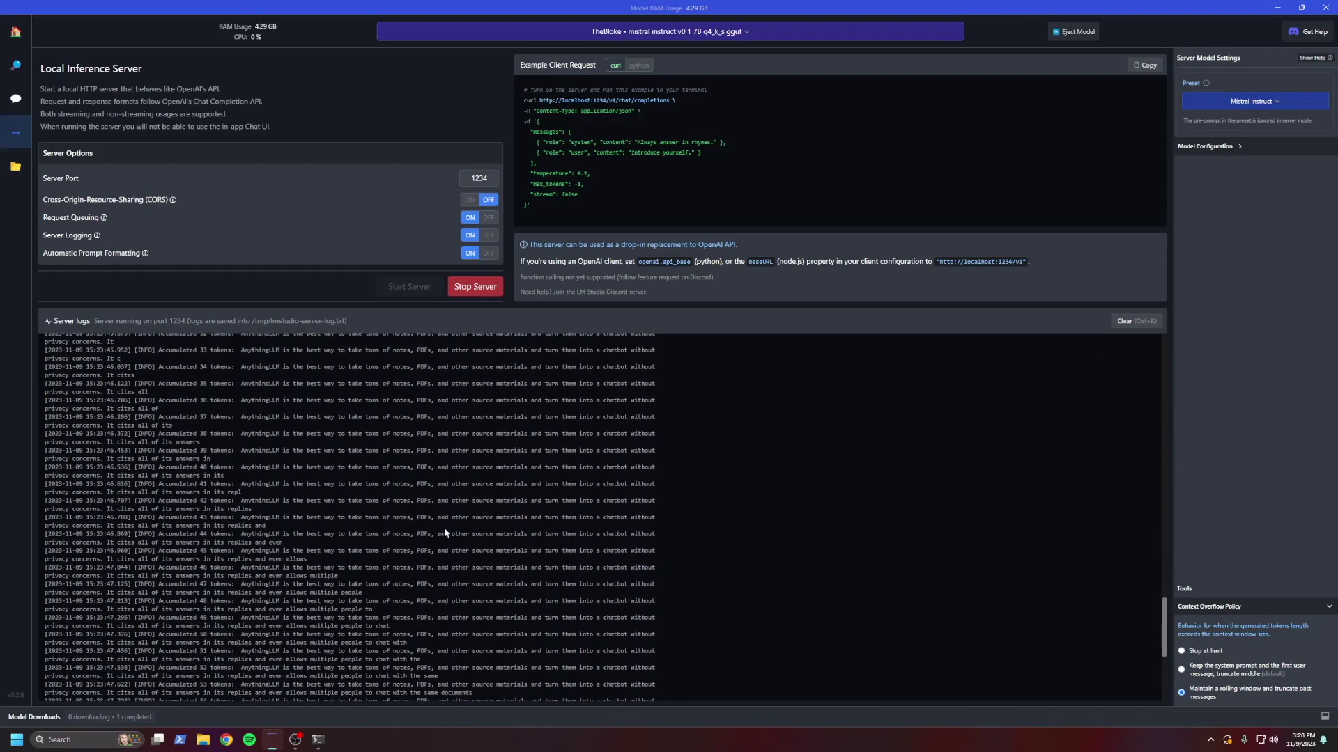
scroll(445, 533, "down", 2)
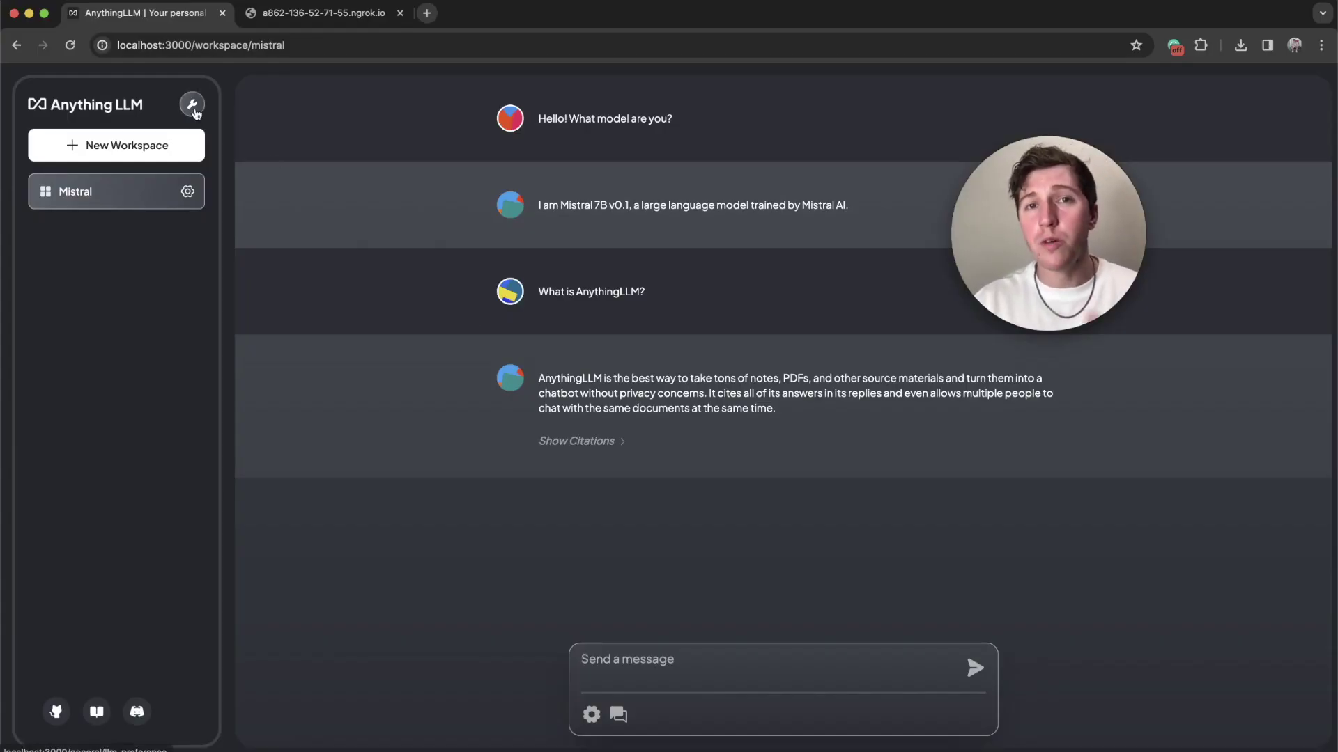
Open the AnythingLLM instance settings.
left_click(193, 106)
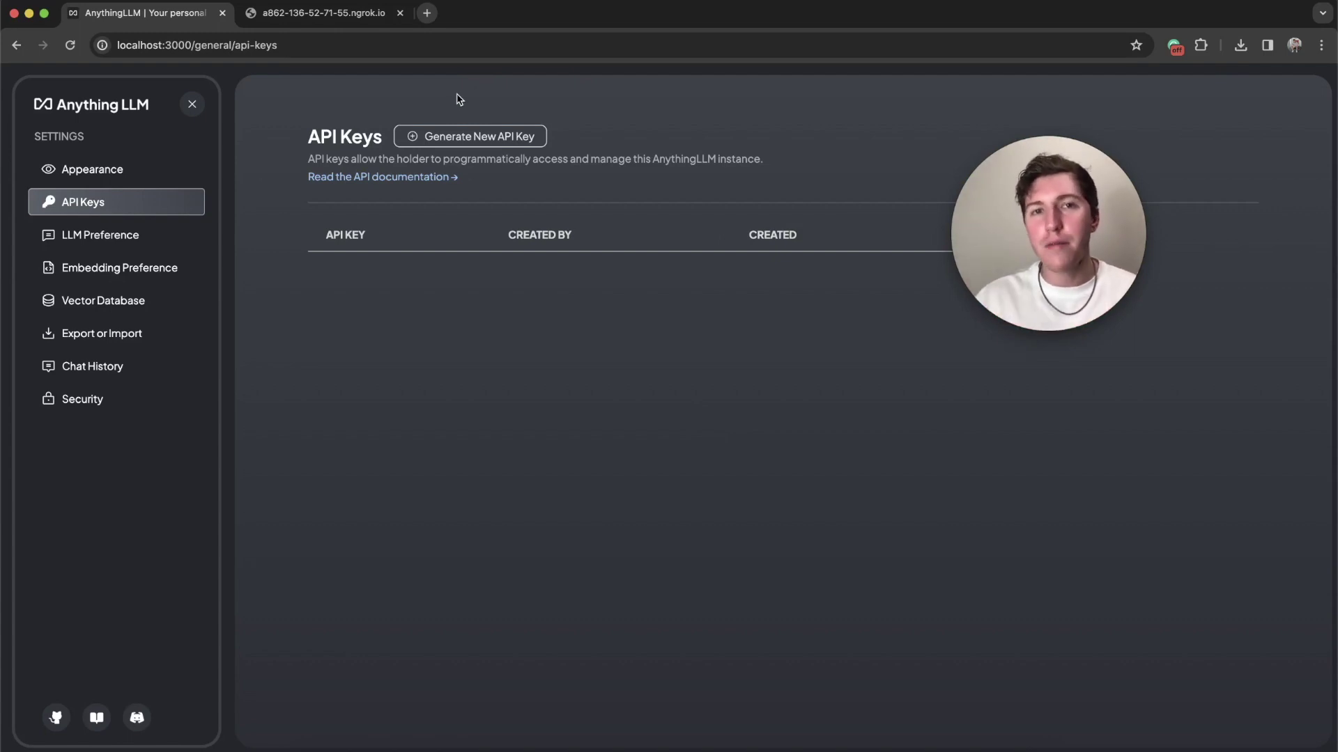
Open the Developer API documentation and scroll through its endpoints.
left_click(376, 176)
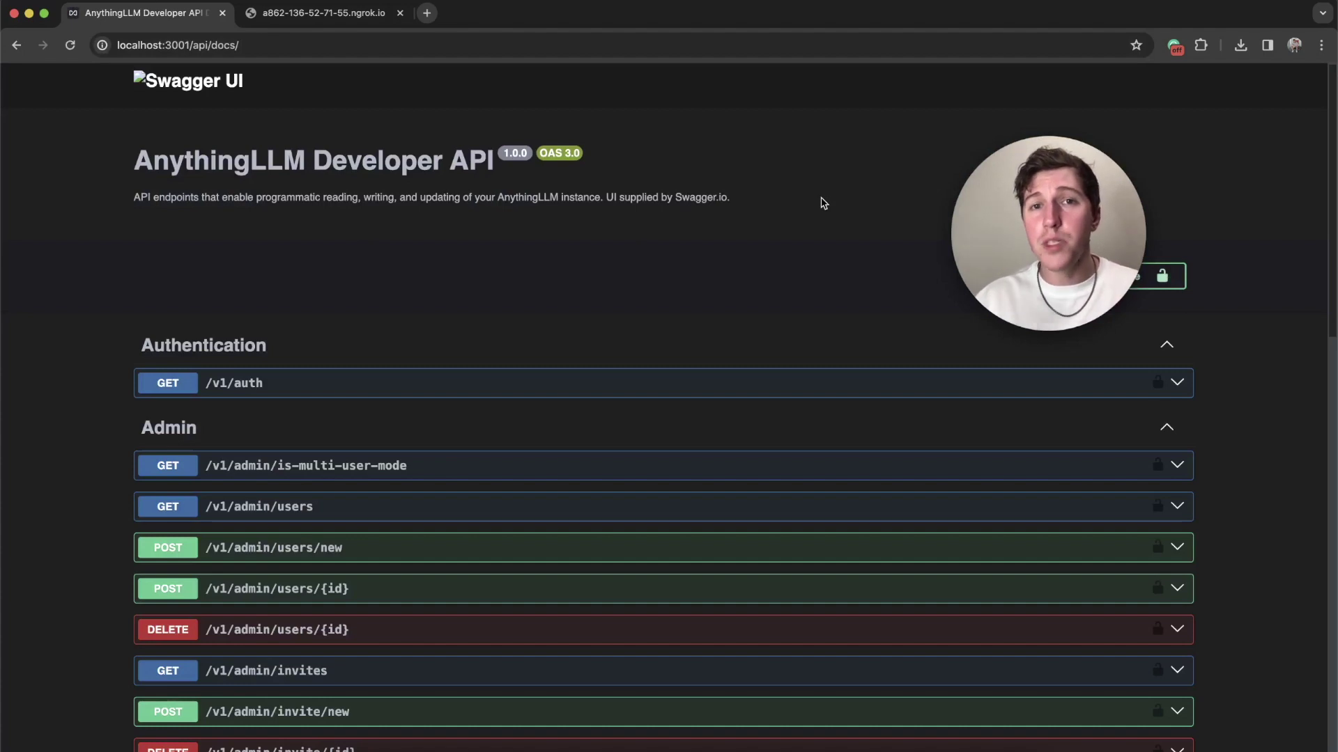
scroll(744, 281, "down", 10)
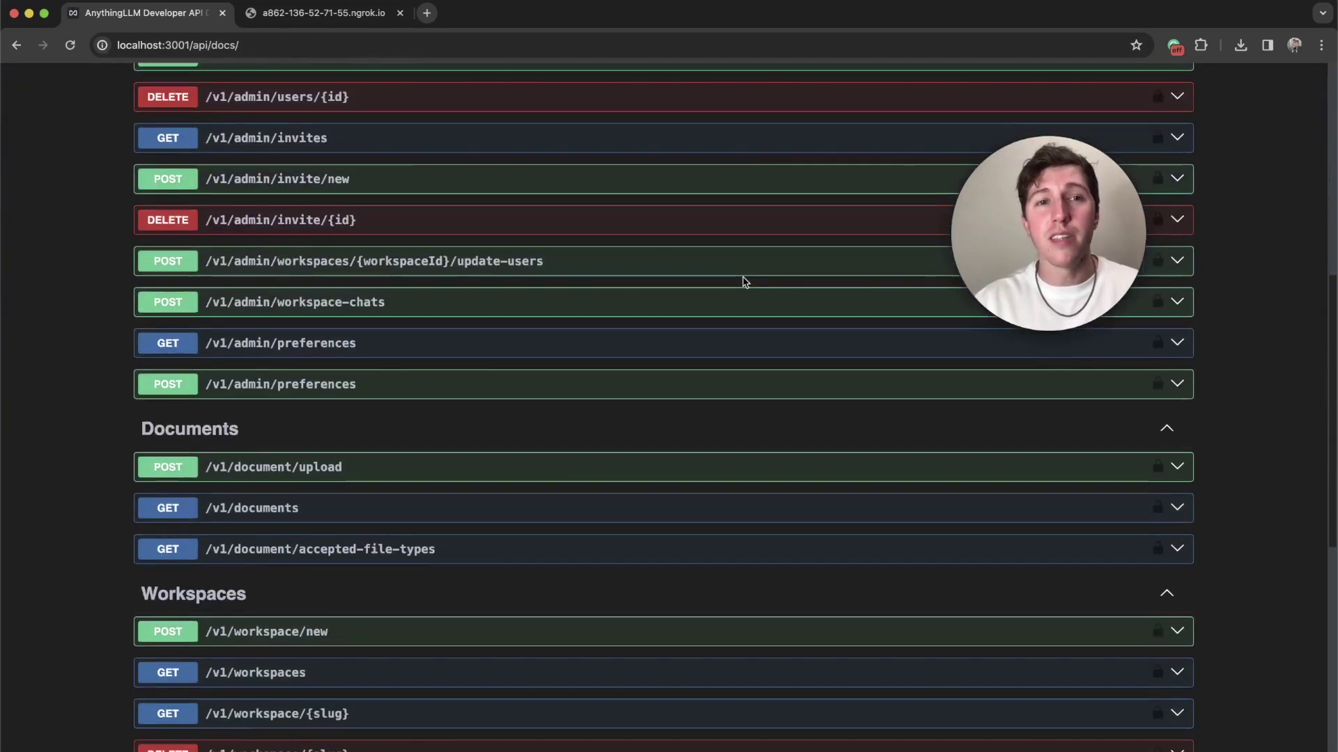